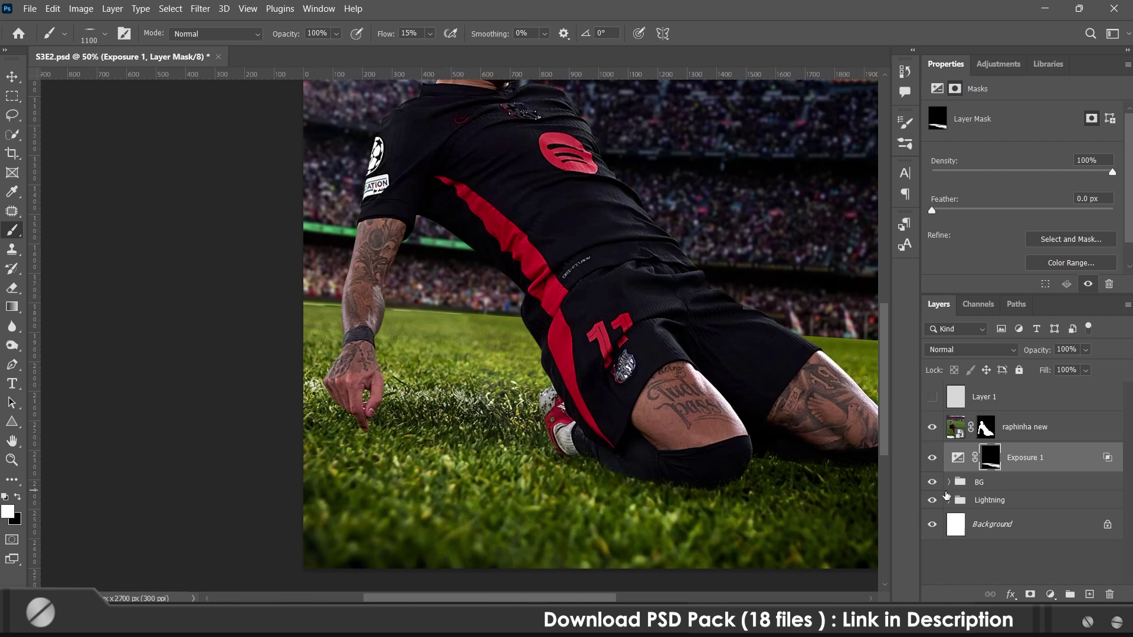
- Undo the last mask strokes, and duplicate the Exposure 1 adjustment layer with cleared blending options and a black mask
key(ctrl+z)
key(ctrl+z)
key(ctrl+j)
right_click(1073, 458)
click(954, 369)
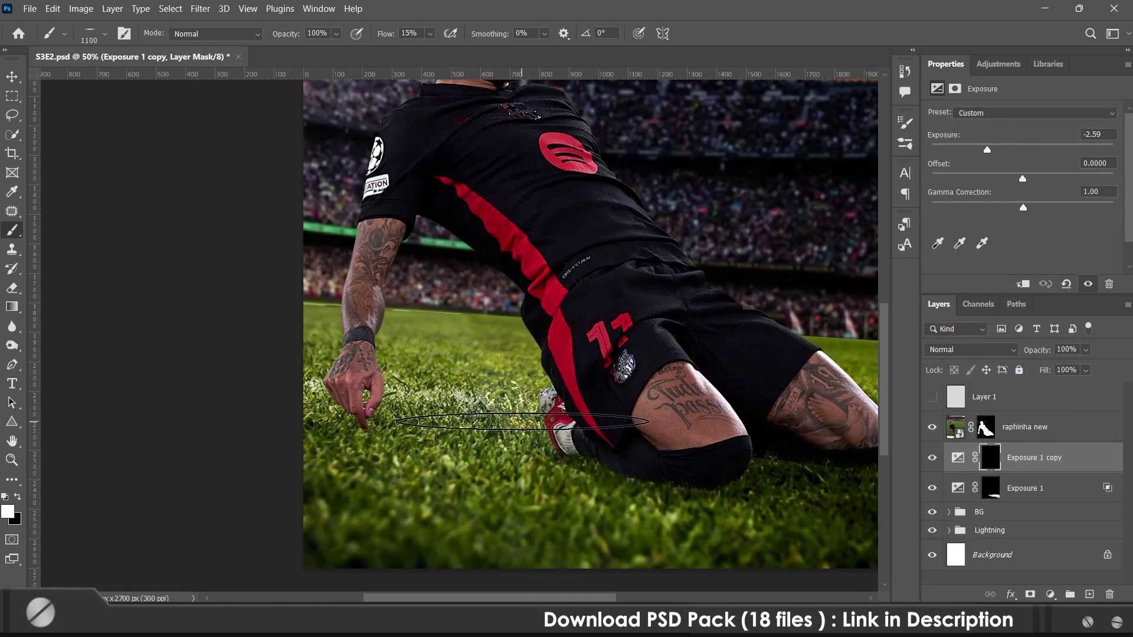
- Add a Brightness/Contrast adjustment clipped to the player layer, with brightness -20 and contrast 7
key(ctrl+0)
click(1028, 428)
click(1050, 595)
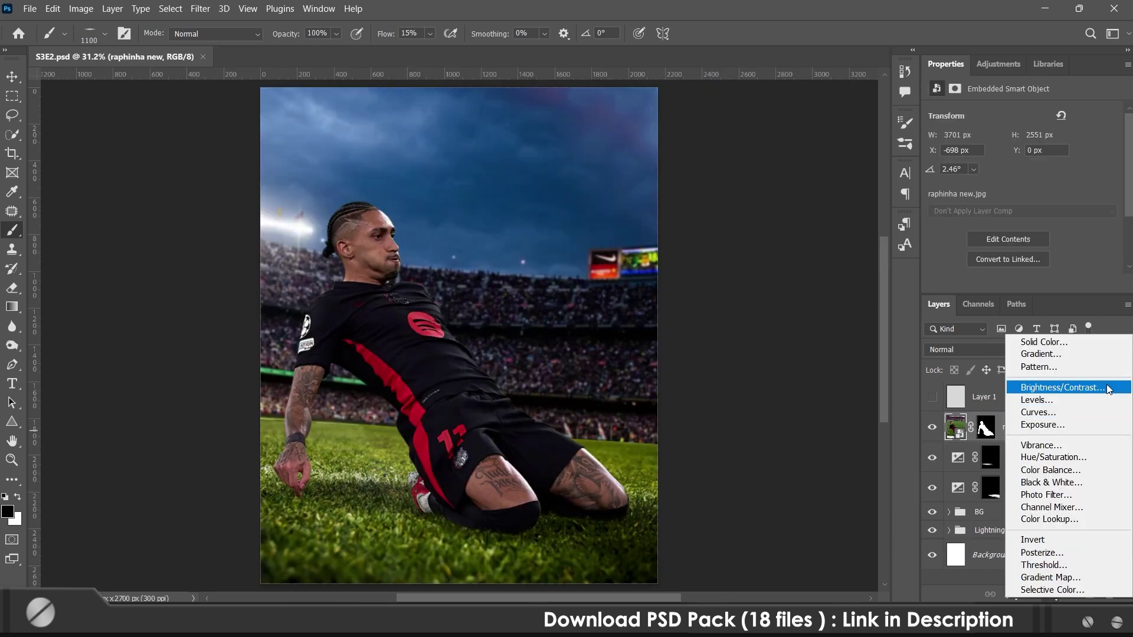
click(1104, 388)
key(ctrl+alt+g)
drag(1023, 155, 1010, 157)
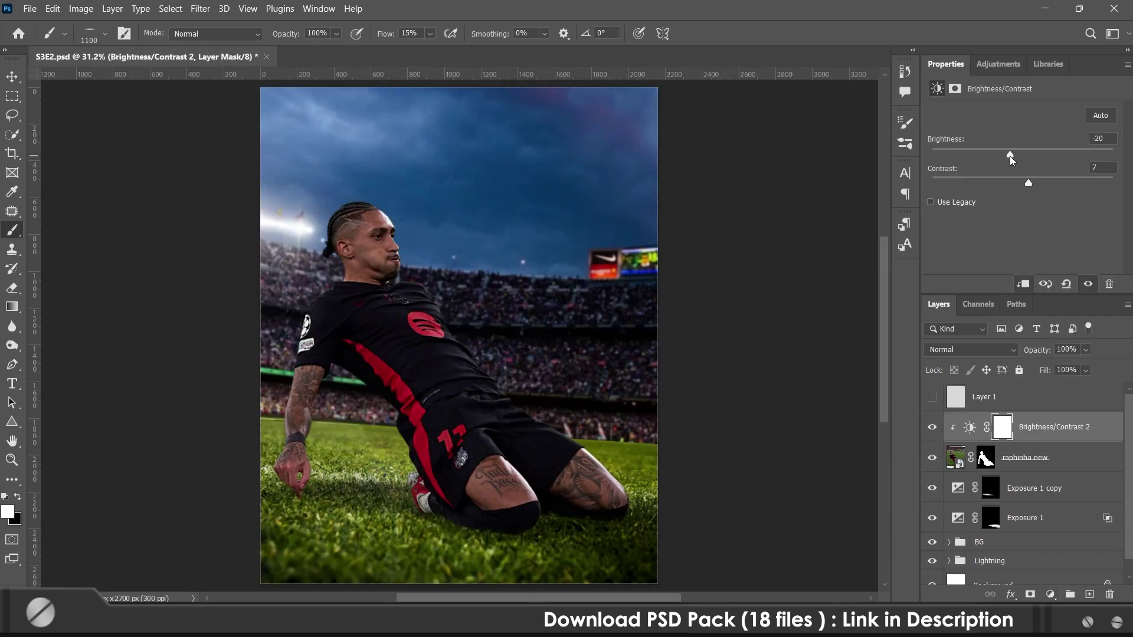
- Add a clipped Color Balance adjustment for the player, setting the midtones to +12 blue and slightly toward cyan
click(1050, 594)
click(1024, 462)
click(1023, 284)
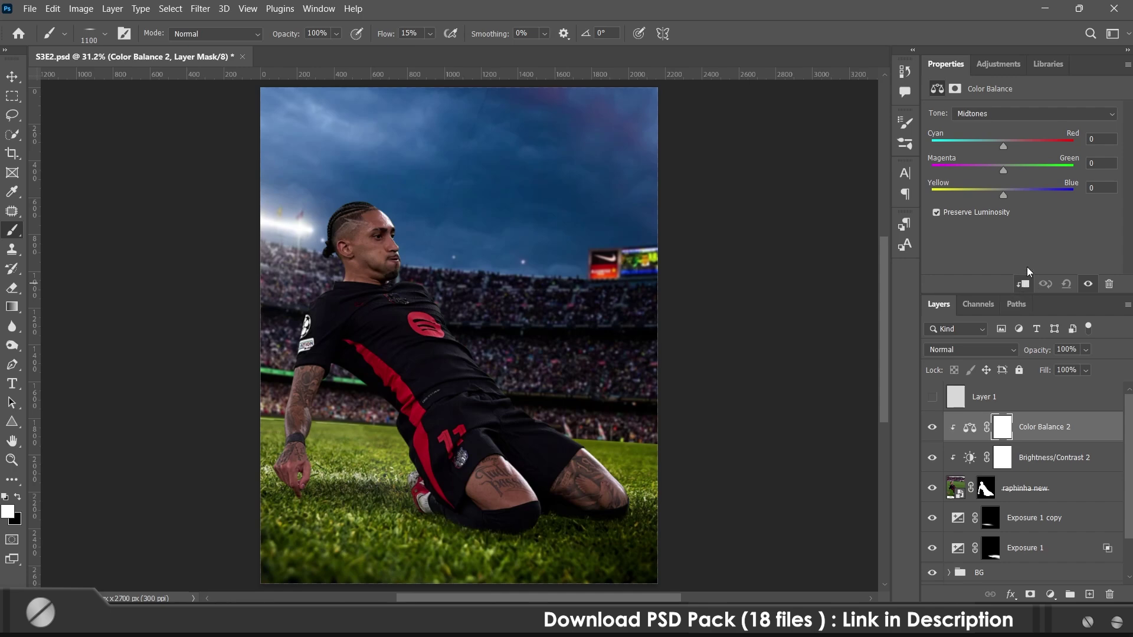
drag(1003, 197, 1014, 194)
drag(1003, 147, 999, 147)
- Shift the Color Balance highlights toward cyan, with Cyan-Red at -4
click(1014, 113)
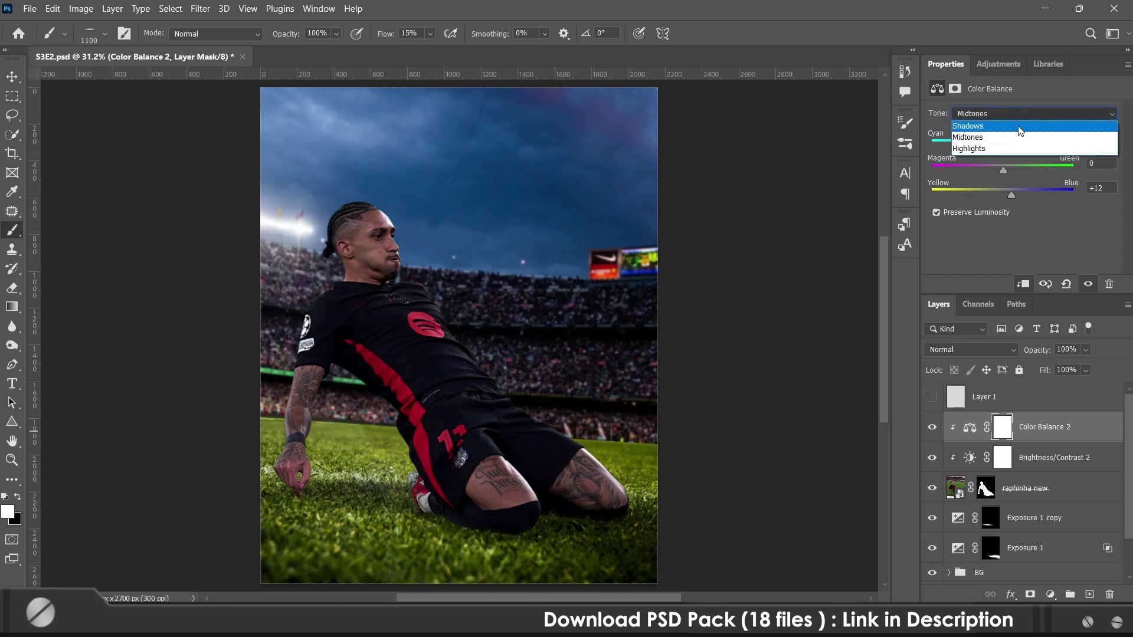
click(1018, 151)
drag(1003, 144, 1000, 144)
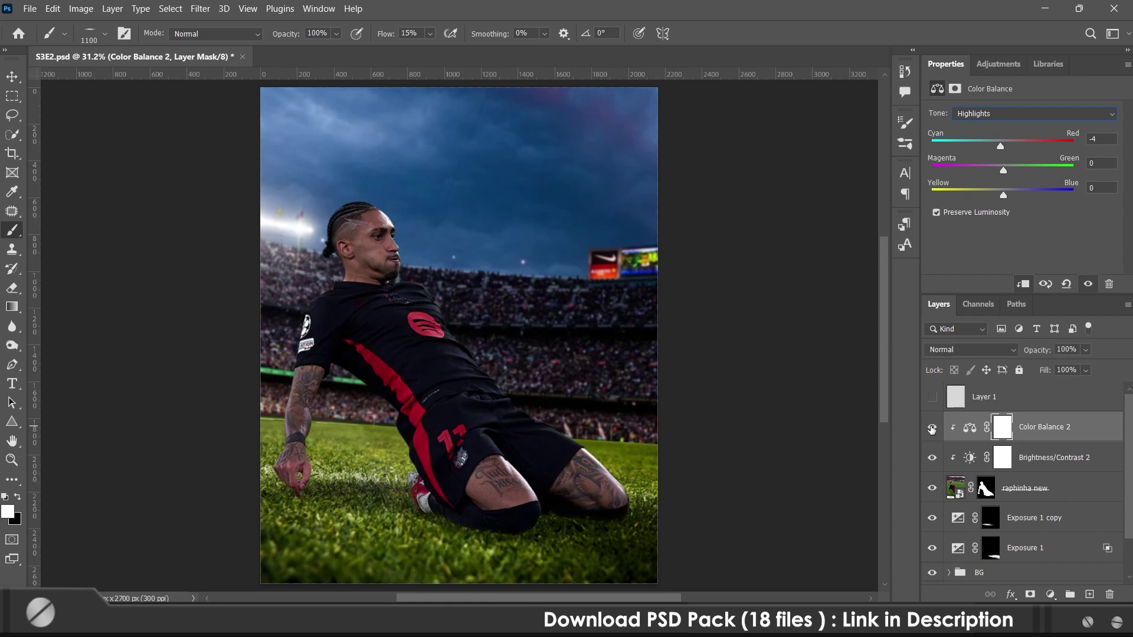
- Add a clipped Curves adjustment between Brightness/Contrast and Color Balance, place shadow, midtone and highlight points, and check its effect
click(1097, 464)
click(1050, 594)
click(1044, 403)
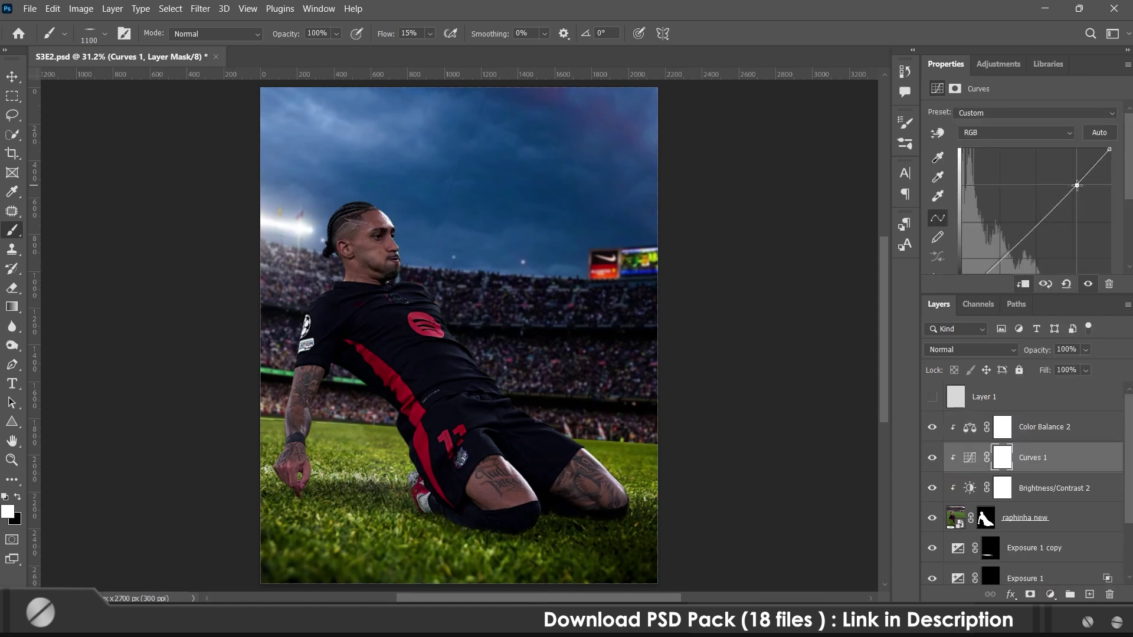
scroll(1075, 210, down, 1)
click(994, 239)
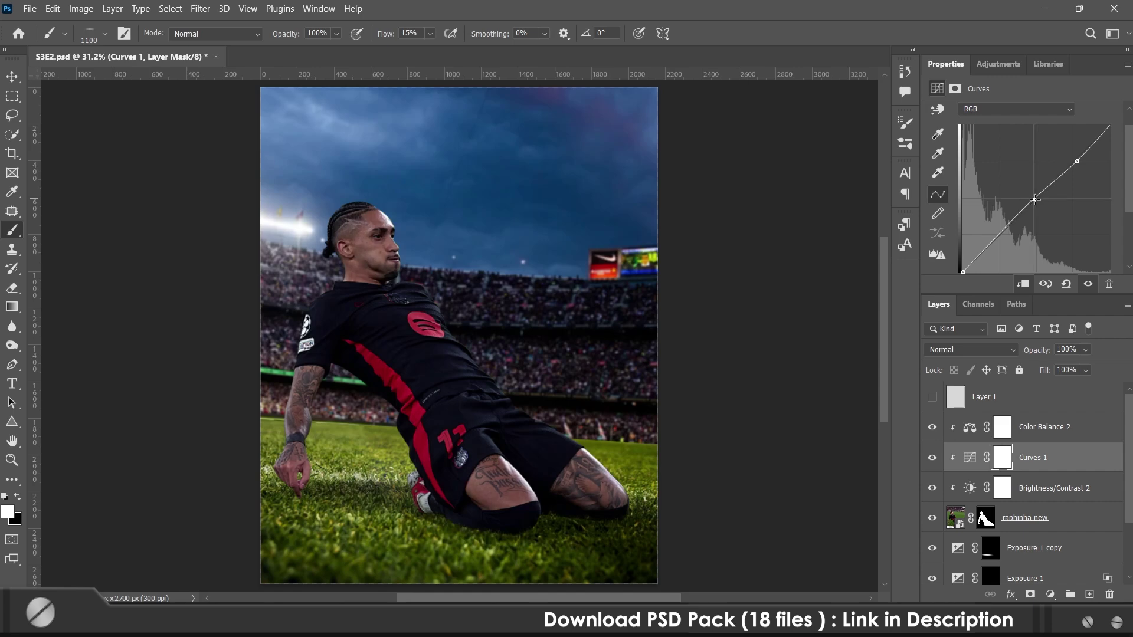
click(932, 458)
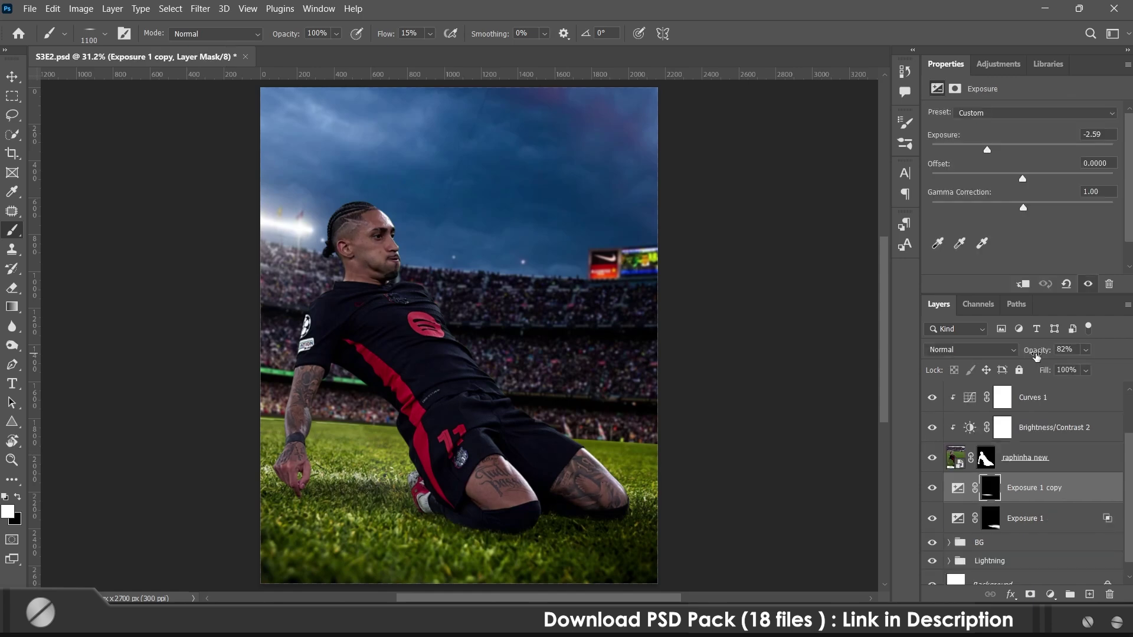
- Add an Exposure adjustment clipped directly above the player layer with exposure set to -1.55
scroll(1023, 460, up, 2)
click(1050, 594)
click(1029, 411)
drag(1022, 149, 1000, 150)
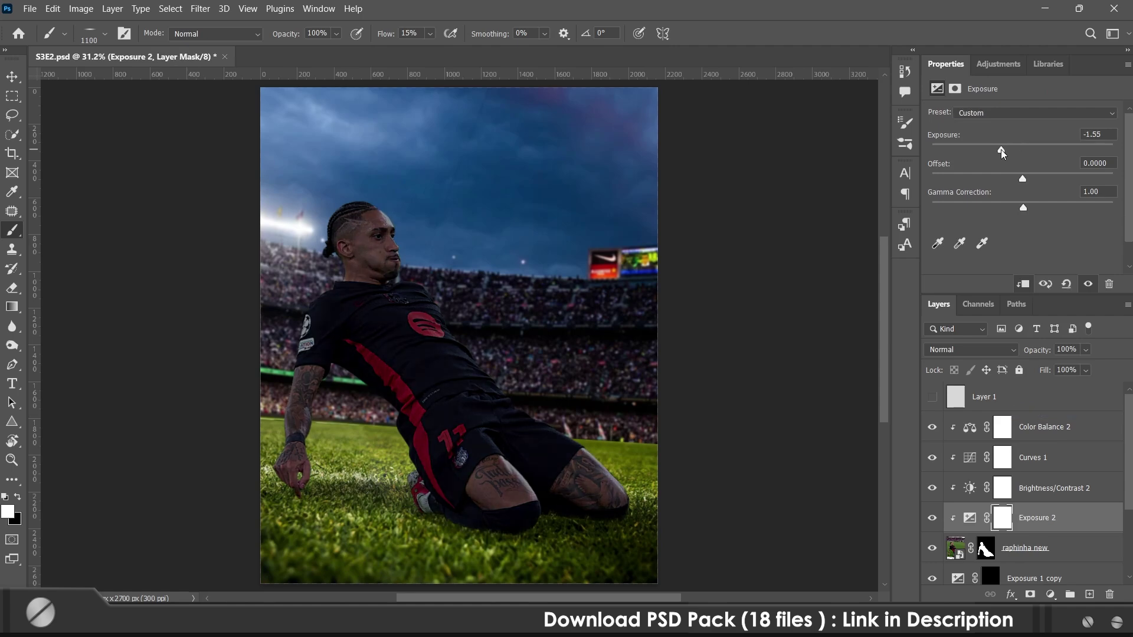
- Set up a soft round 40 px brush with 67% flow and a black foreground for masking around the head
scroll(371, 238, up, 8)
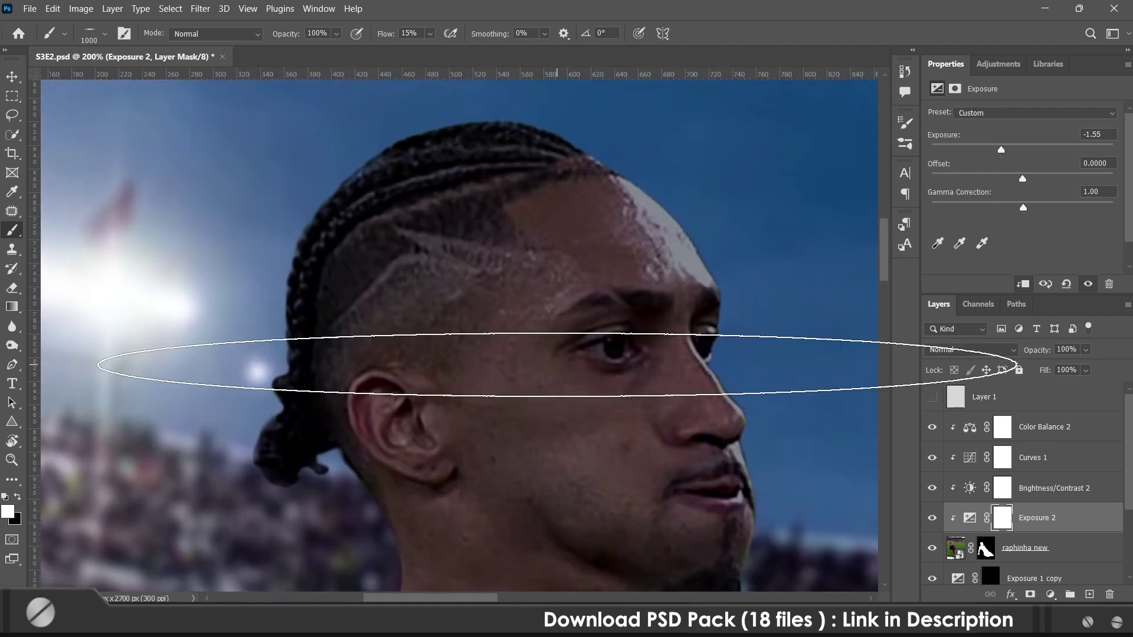
right_click(557, 365)
click(663, 455)
click(360, 264)
key(bracketleft)
key(bracketleft)
key(bracketleft)
key(bracketleft)
key(bracketleft)
key(bracketleft)
key(bracketleft)
key(bracketleft)
scroll(361, 265, up, 1)
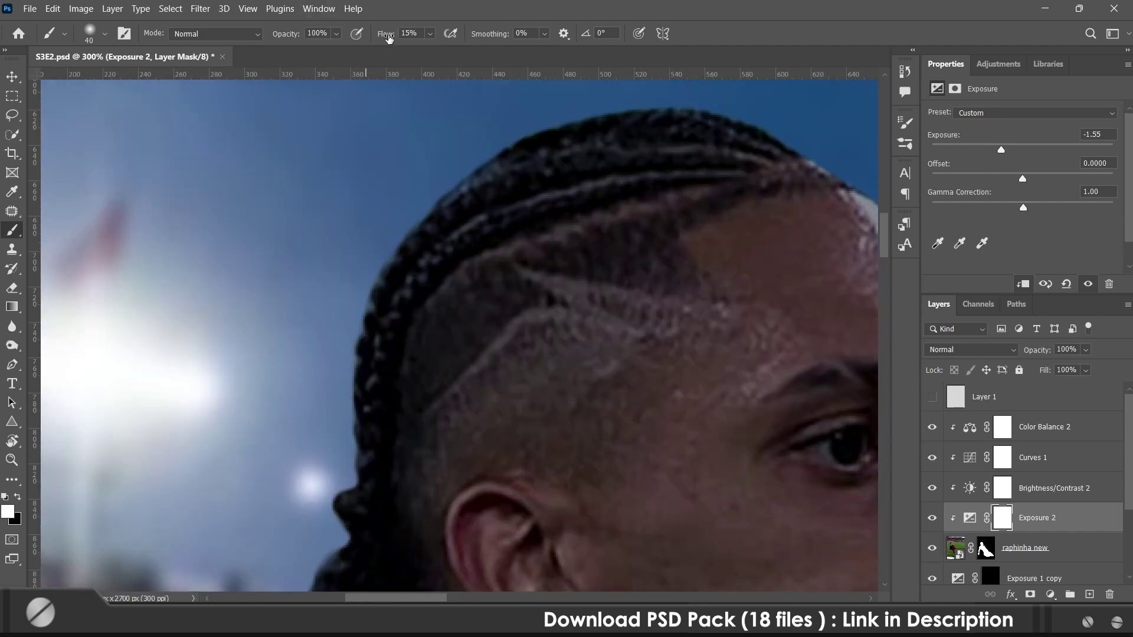
drag(441, 111, 406, 201)
key(x)
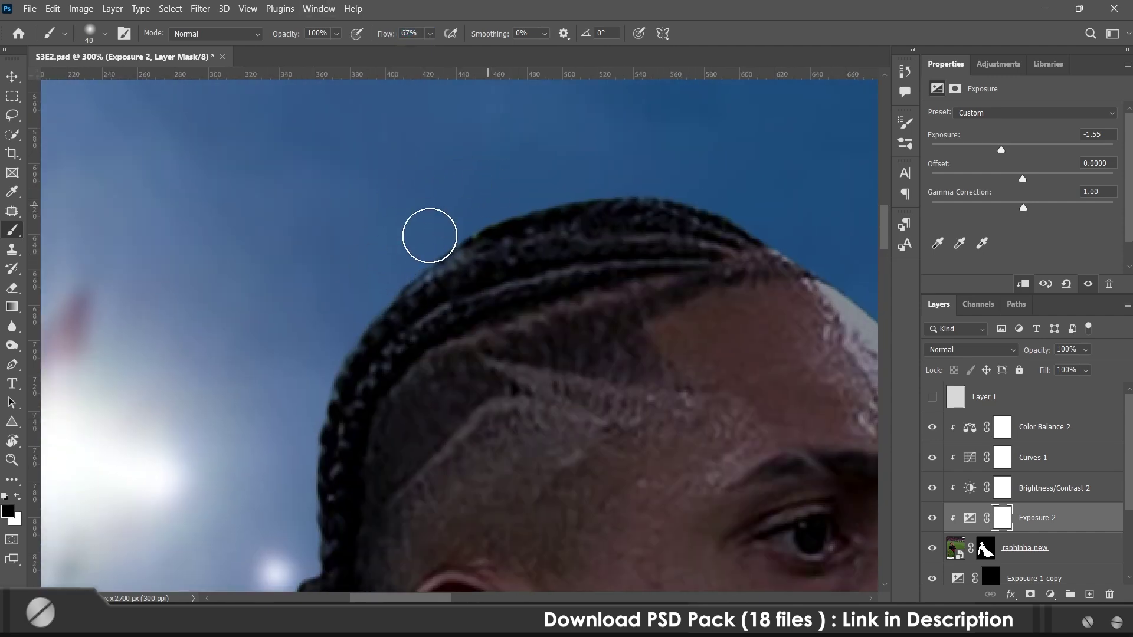
- Paint black on the Exposure 2 mask along the braids, nape, neck and shoulder edge, undoing the stray stroke
scroll(324, 340, down, 5)
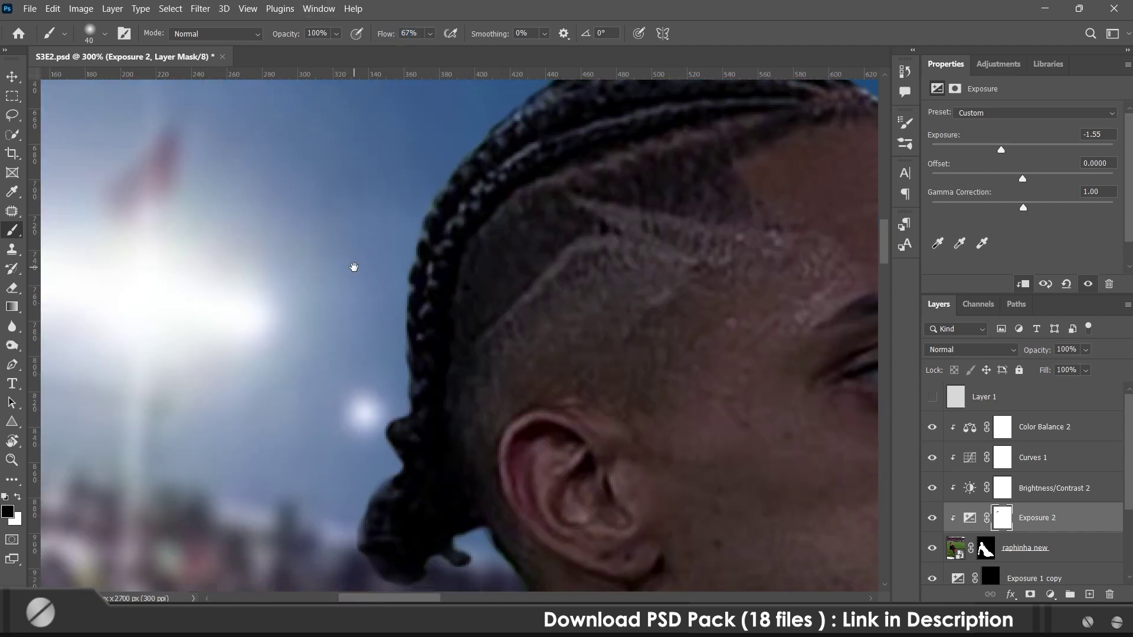
scroll(333, 372, down, 5)
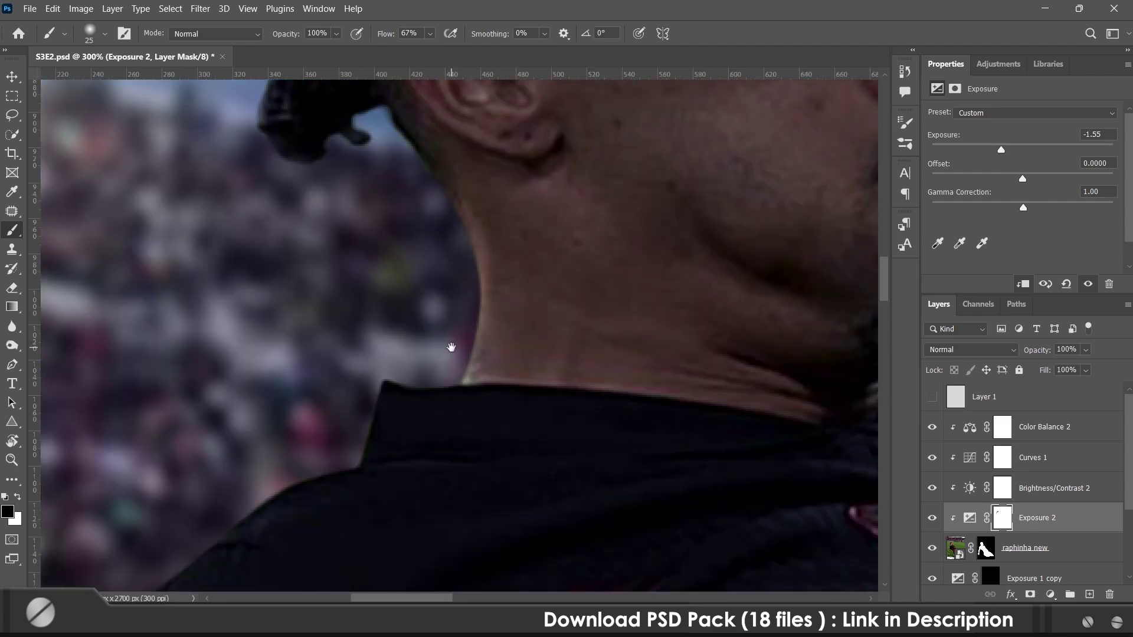
drag(451, 348, 516, 290)
drag(422, 377, 481, 276)
mouse_move(391, 366)
mouse_down()
mouse_move(340, 394)
mouse_move(487, 127)
mouse_up()
mouse_move(384, 266)
mouse_down()
mouse_move(352, 397)
mouse_move(354, 474)
mouse_up()
key(ctrl+z)
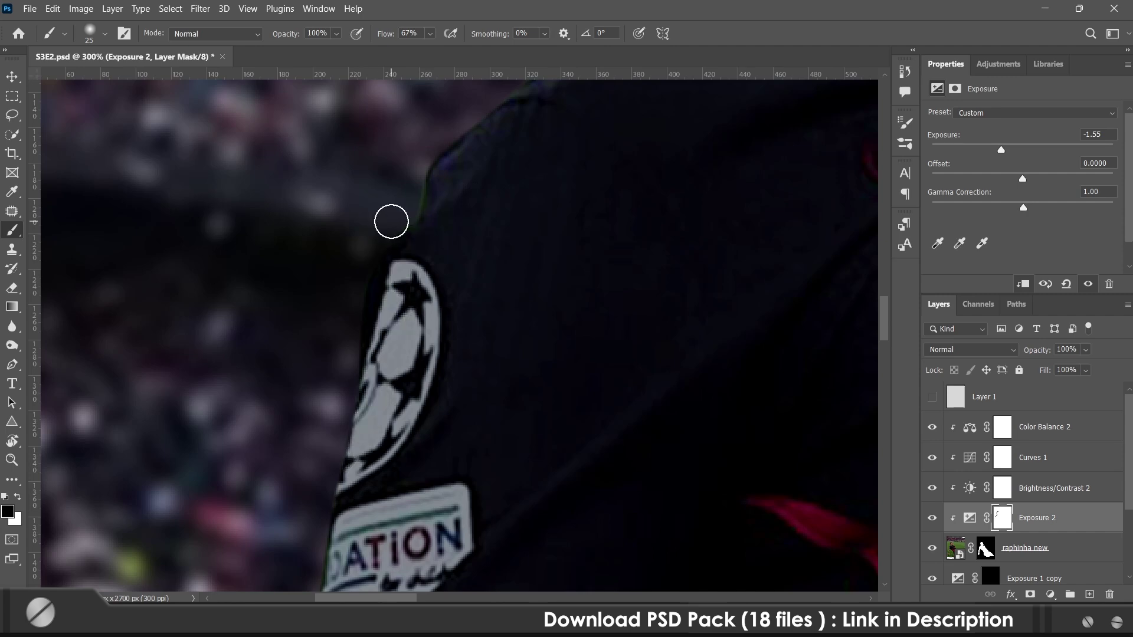
- Mask Exposure 2 along the outer edge of the tattooed arm down to the wrist, and compare with the adjustment off and on
scroll(376, 328, down, 6)
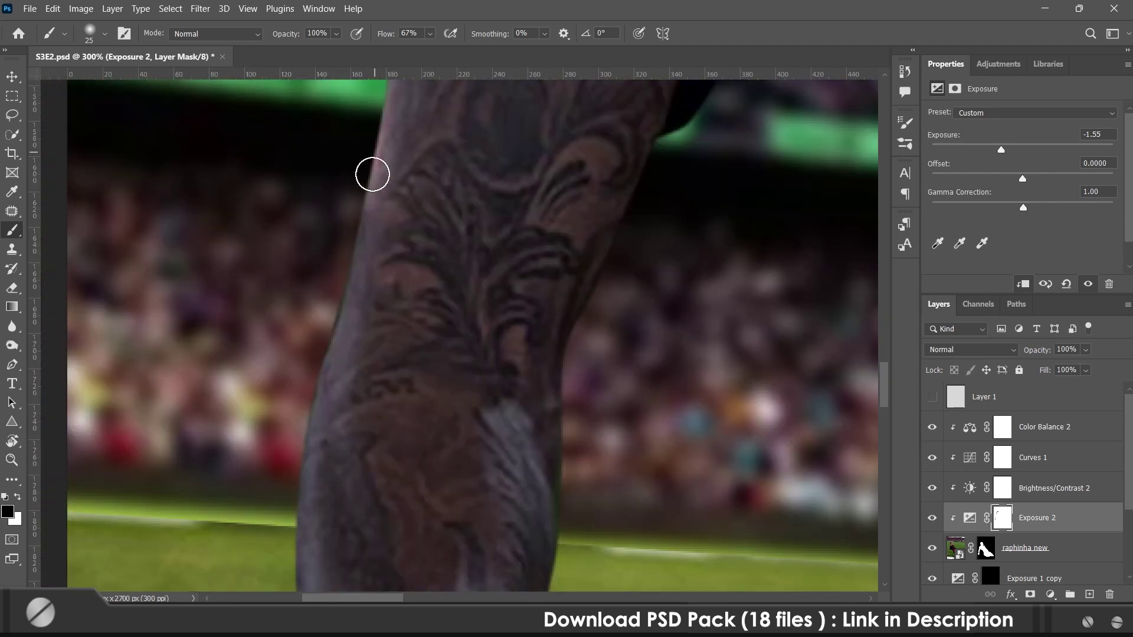
drag(288, 393, 381, 210)
scroll(355, 468, down, 5)
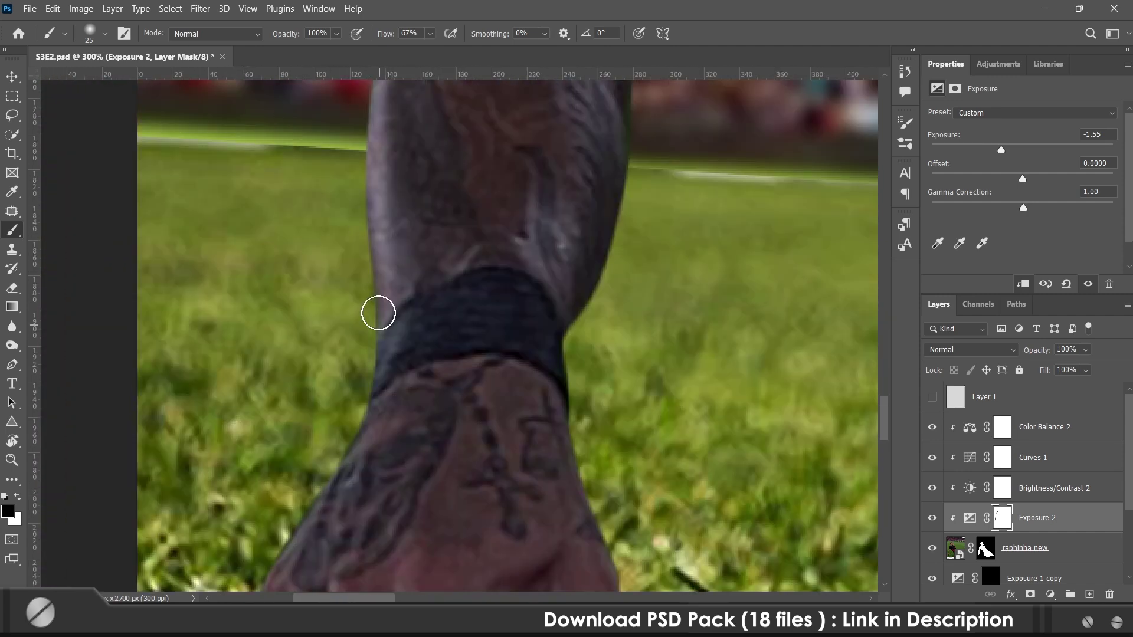
drag(424, 179, 302, 428)
key(ctrl+0)
click(932, 518)
click(932, 519)
- Brush the Exposure 2 mask around the supporting hand and forearm to bring back the light on their edges
key(ctrl+plus)
key(ctrl+plus)
mouse_move(179, 504)
mouse_down()
mouse_move(607, 485)
mouse_move(427, 464)
mouse_up()
key(ctrl+plus)
key(ctrl+plus)
drag(682, 459, 691, 201)
key(ctrl+plus)
drag(708, 112, 498, 346)
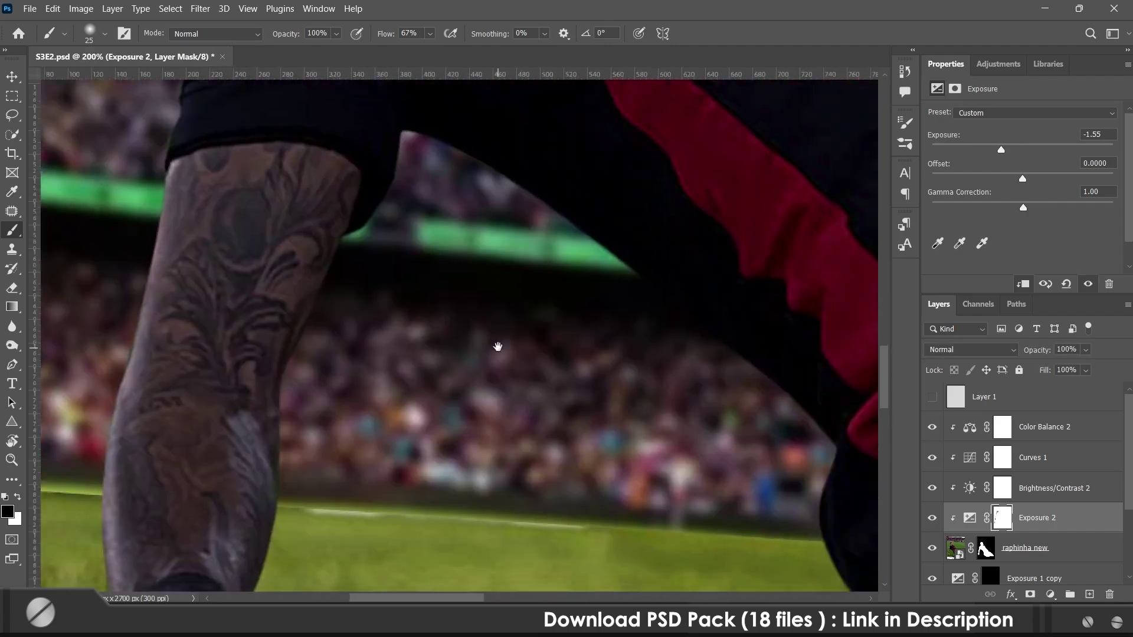
- Refine the Exposure 2 mask around the sleeve, arm and underside of the torso, correcting areas with white
key(ctrl+0)
key(ctrl+plus)
key(ctrl+plus)
key(ctrl+plus)
key(ctrl+plus)
drag(201, 277, 394, 488)
key(ctrl+plus)
key(x)
drag(406, 561, 445, 336)
key(ctrl+minus)
drag(407, 529, 437, 341)
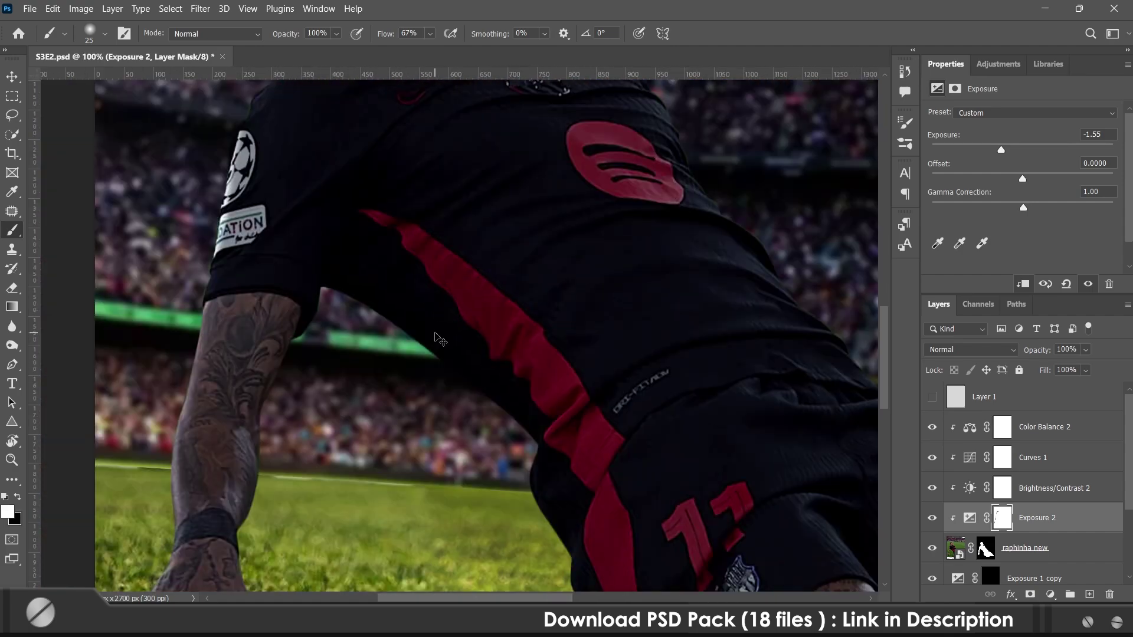
- Paint black with a 50 px brush on the Exposure 2 mask along the back of the shorts and the boot
key(ctrl+minus)
drag(499, 423, 419, 312)
key(ctrl+plus)
key(x)
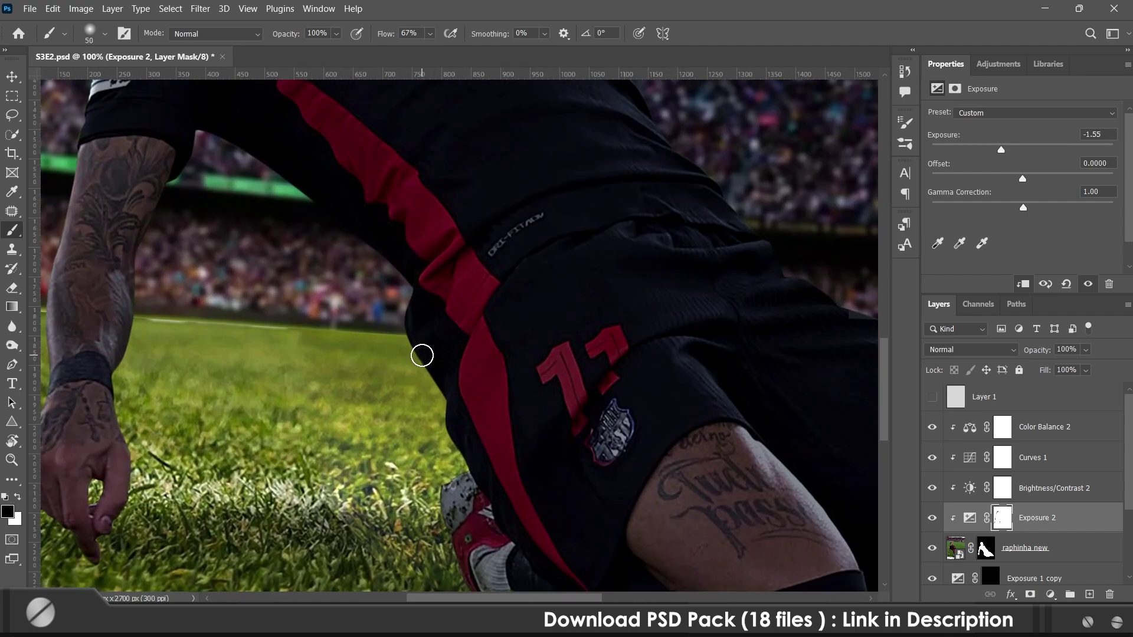
scroll(427, 517, down, 3)
scroll(449, 513, up, 2)
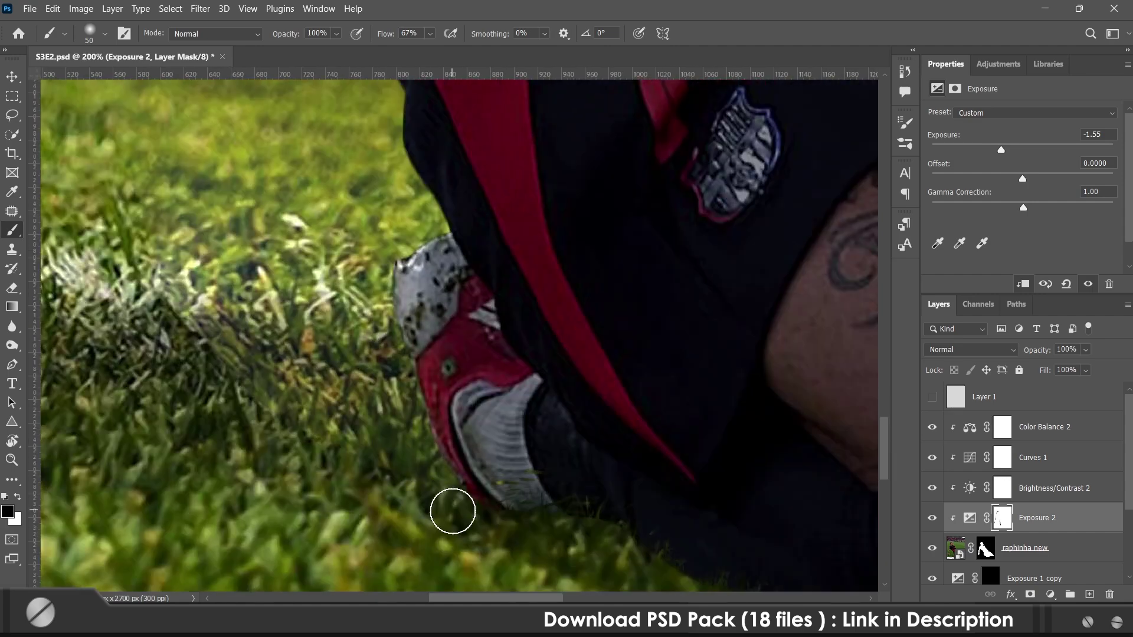
scroll(422, 452, up, 2)
drag(590, 578, 397, 430)
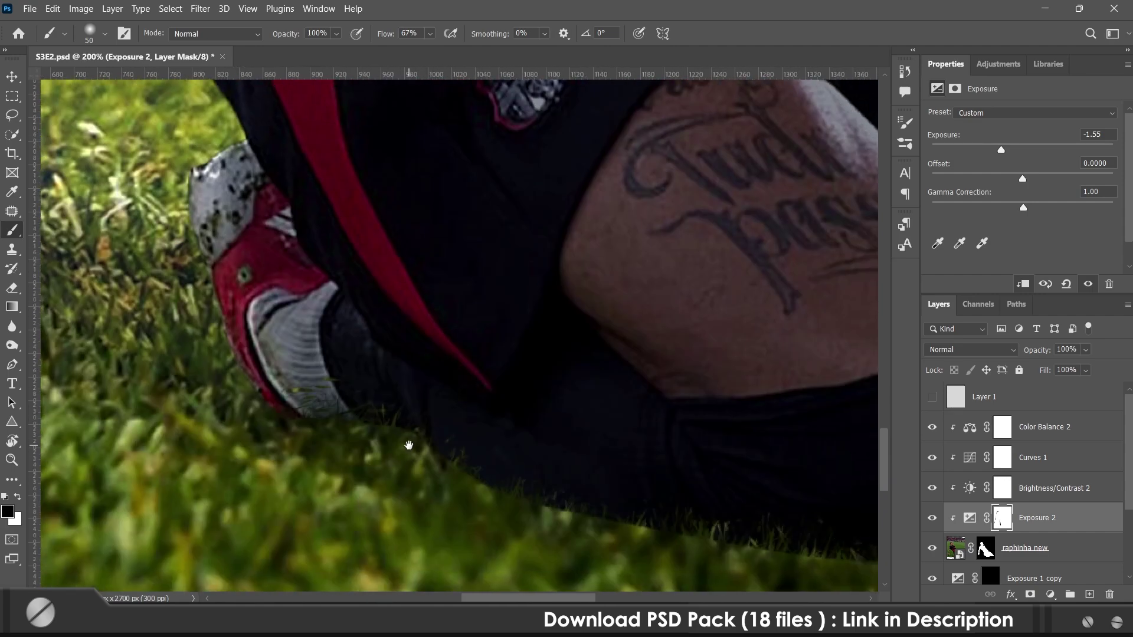
drag(696, 153, 498, 442)
- Undo the first thigh stroke, enlarge the brush to 80 px and mask Exposure 2 along the upper edges of both thighs
key(ctrl+minus)
key(ctrl+minus)
key(ctrl+minus)
drag(476, 382, 485, 395)
key(ctrl+plus)
drag(540, 481, 448, 313)
key(ctrl+plus)
drag(398, 190, 632, 438)
key(ctrl+z)
key(bracketright)
key(bracketright)
key(bracketright)
mouse_move(508, 251)
mouse_down()
mouse_move(541, 268)
mouse_move(643, 413)
mouse_up()
drag(322, 157, 429, 238)
scroll(472, 295, down, 2)
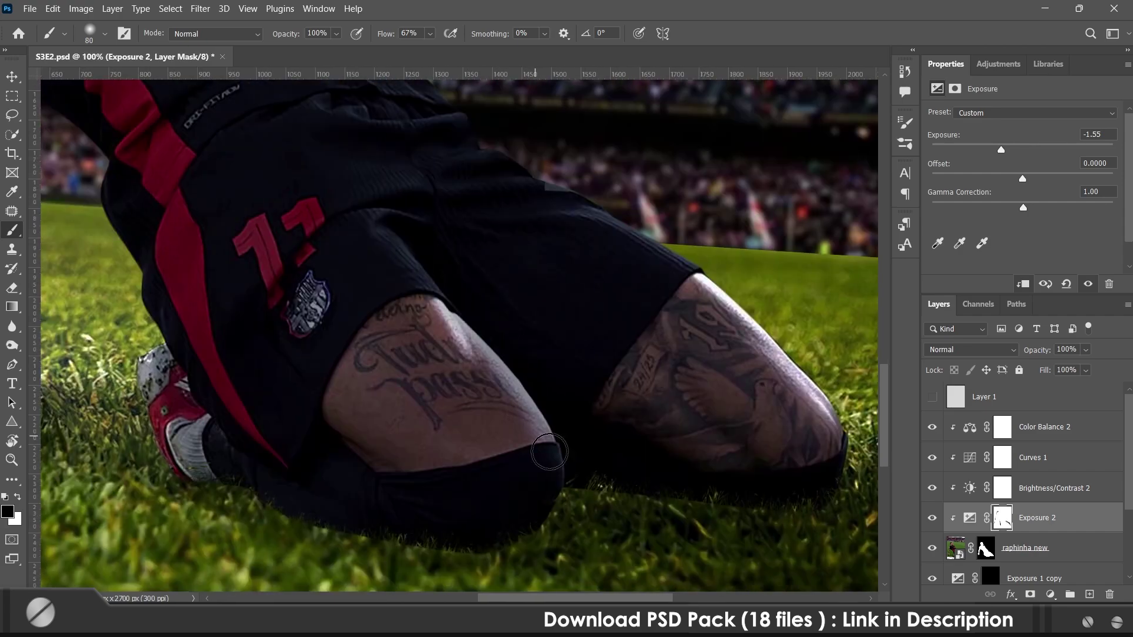
scroll(561, 383, left, 2)
scroll(649, 484, down, 1)
drag(441, 251, 556, 442)
- Target the Exposure 2 layer mask and switch to a 150 px white brush to touch it up
right_click(481, 404)
click(1060, 524)
click(998, 512)
key(x)
key(bracketright)
key(bracketright)
key(bracketright)
key(bracketright)
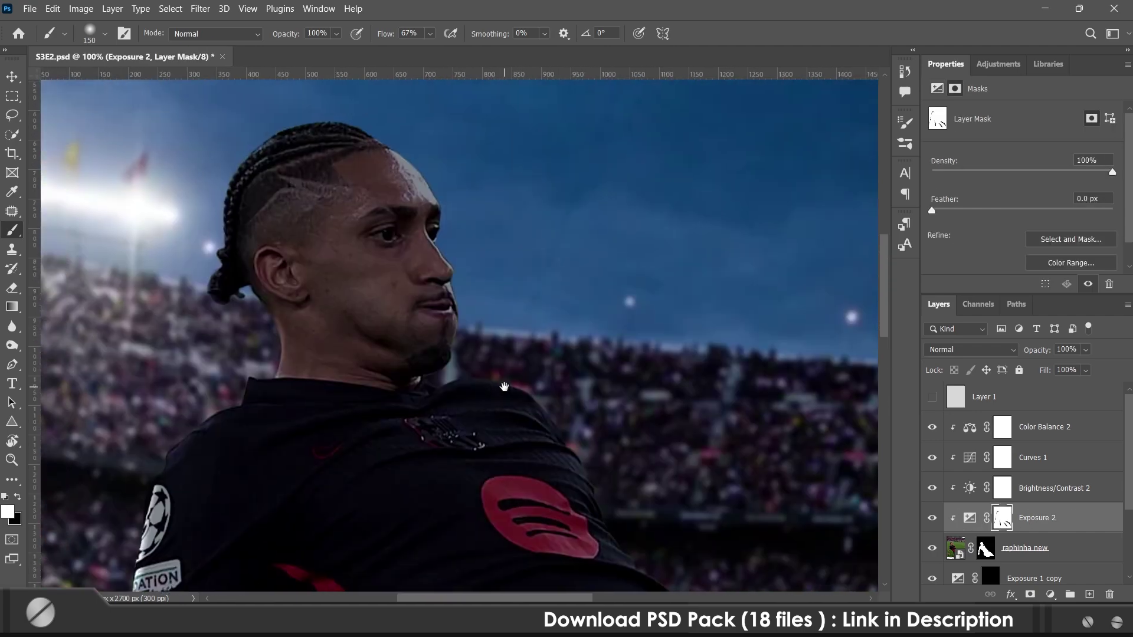
- Paint black with a 30 px brush on the Exposure 2 mask along the forehead, nose and front of the face
key(ctrl+plus)
key(bracketleft)
key(bracketleft)
key(bracketleft)
key(bracketleft)
key(bracketleft)
key(bracketleft)
key(bracketleft)
scroll(514, 276, right, 1)
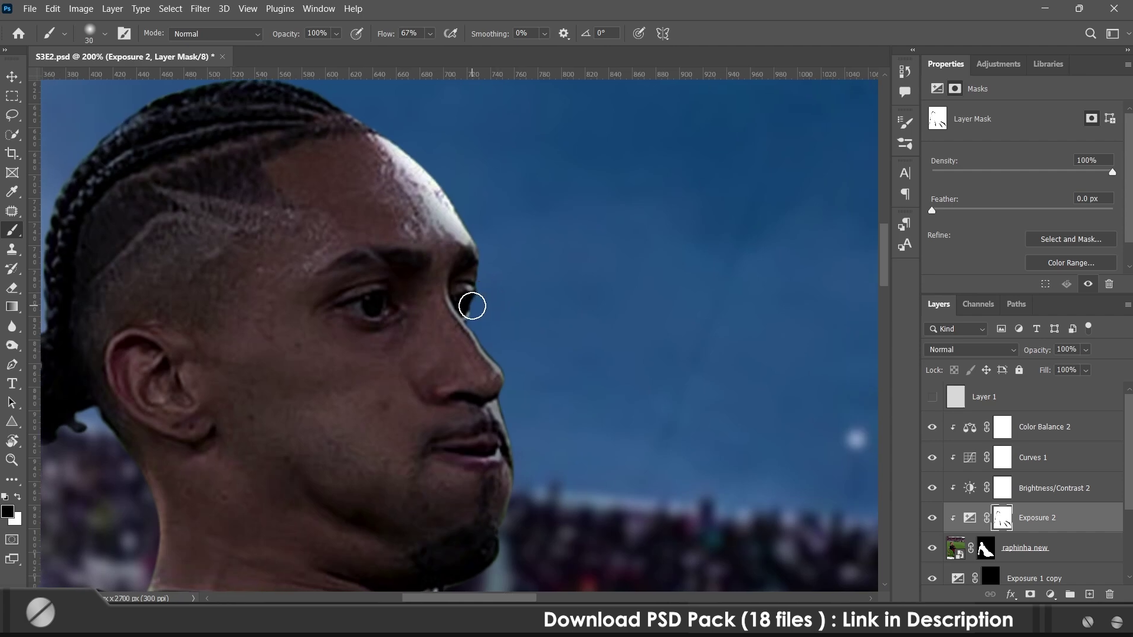
drag(452, 309, 413, 248)
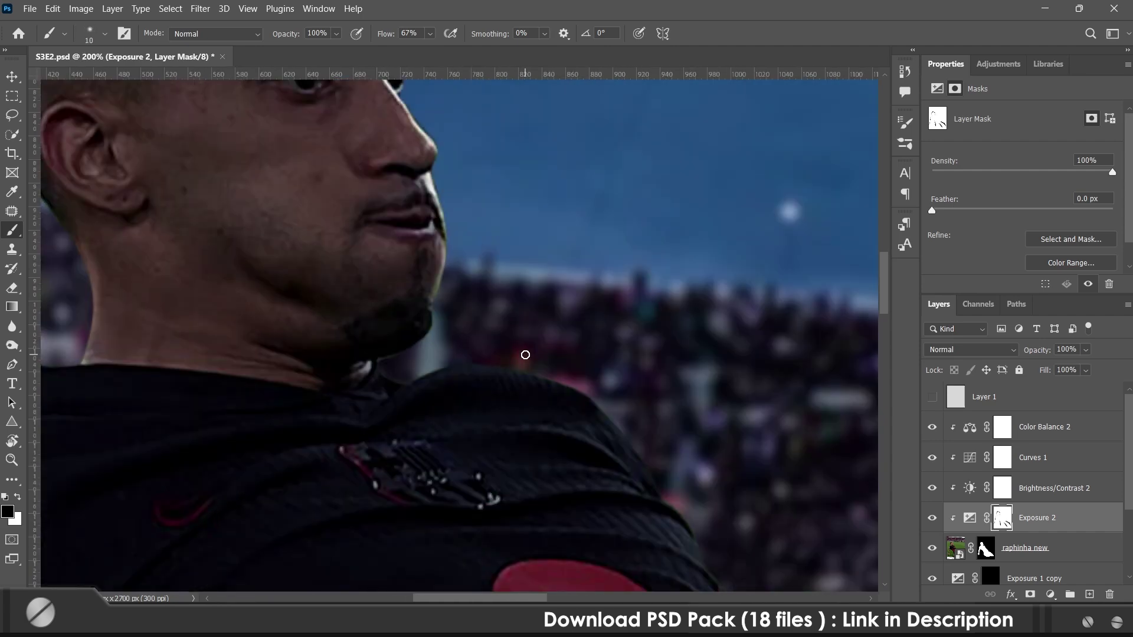
- Continue masking Exposure 2 along the chest, torso, waist and front edge of the shorts and far thigh with a 35 px brush
drag(523, 354, 385, 236)
scroll(496, 343, down, 10)
scroll(496, 344, right, 8)
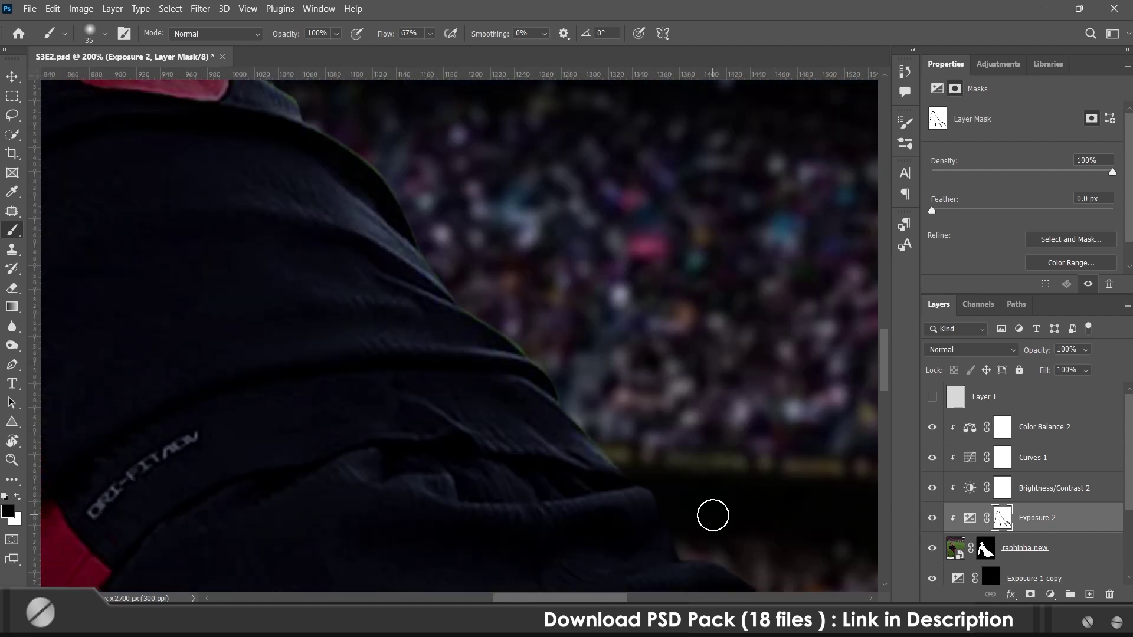
drag(732, 528, 487, 223)
drag(730, 387, 651, 323)
drag(640, 365, 552, 285)
scroll(771, 432, down, 5)
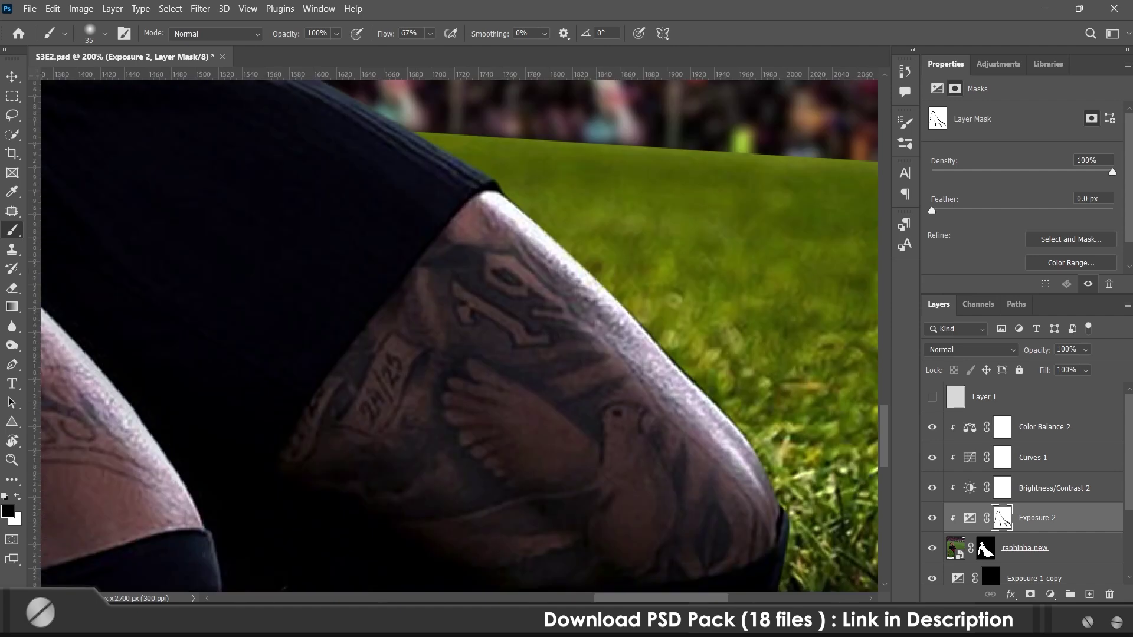
- Readjust Exposure 2 to exposure -1.17 and gamma correction 0.94
key(ctrl+0)
click(971, 522)
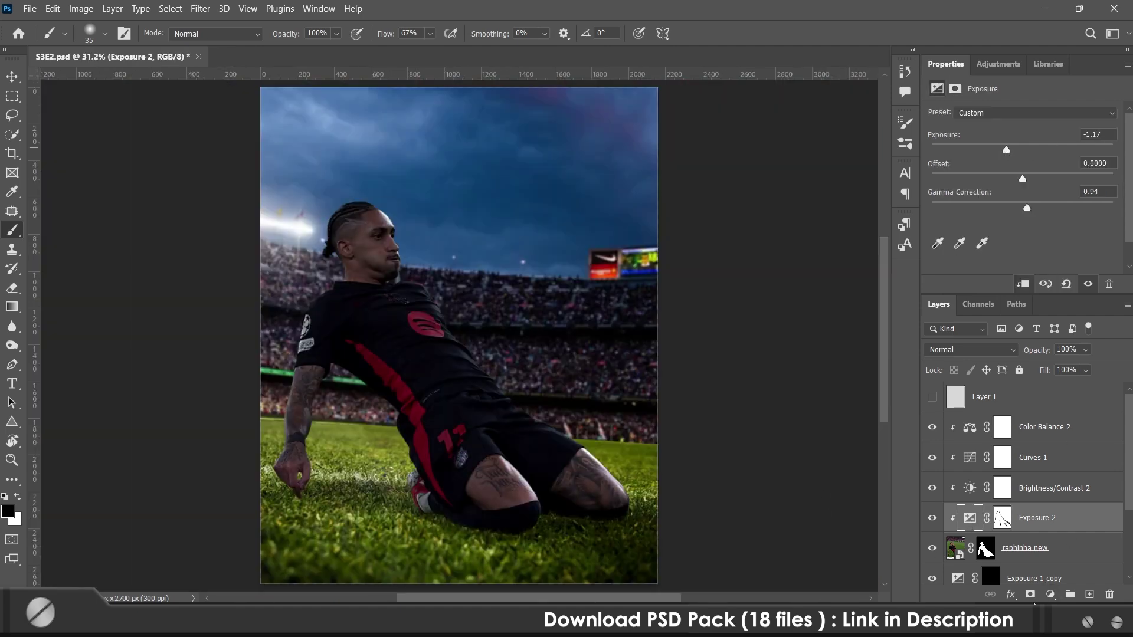
- Add a clipped, colorized Hue/Saturation adjustment above Exposure 2 with hue 18, saturation 25 and lightness +81, and invert its mask
click(1050, 594)
click(1093, 452)
click(1004, 246)
drag(1023, 226, 1095, 227)
drag(932, 169, 950, 168)
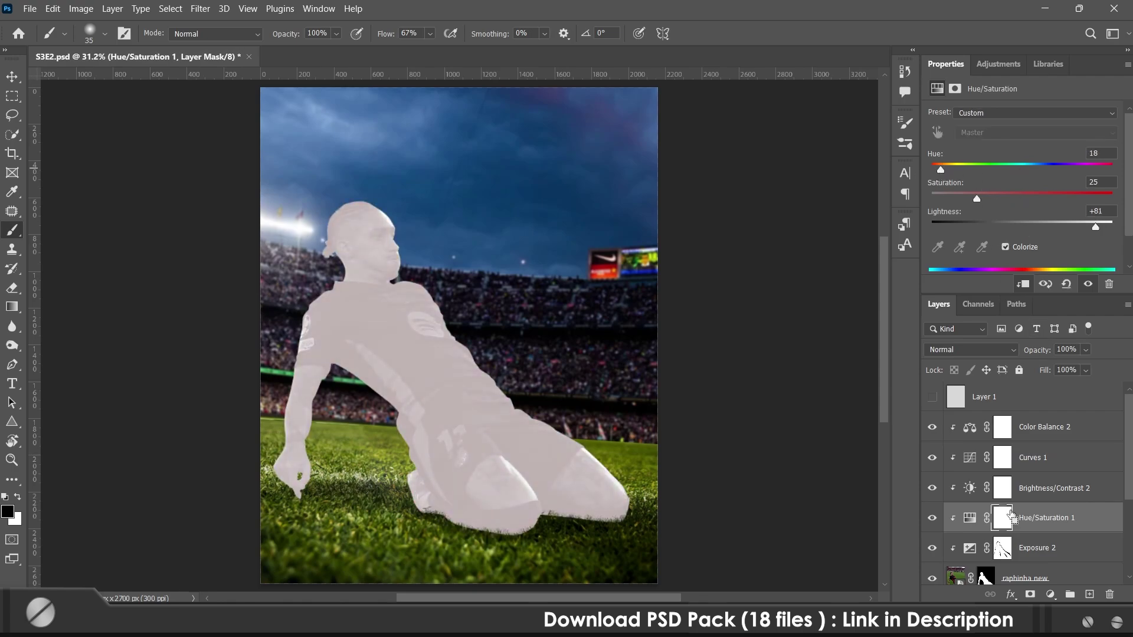
key(ctrl+i)
- Paint white with a 15 px brush at 40% flow on the Hue/Saturation 1 mask along the outer edge of the braided hair
key(ctrl+plus)
key(ctrl+plus)
key(ctrl+plus)
key(ctrl+plus)
key(ctrl+plus)
scroll(663, 450, up, 8)
scroll(662, 450, left, 10)
scroll(569, 388, right, 1)
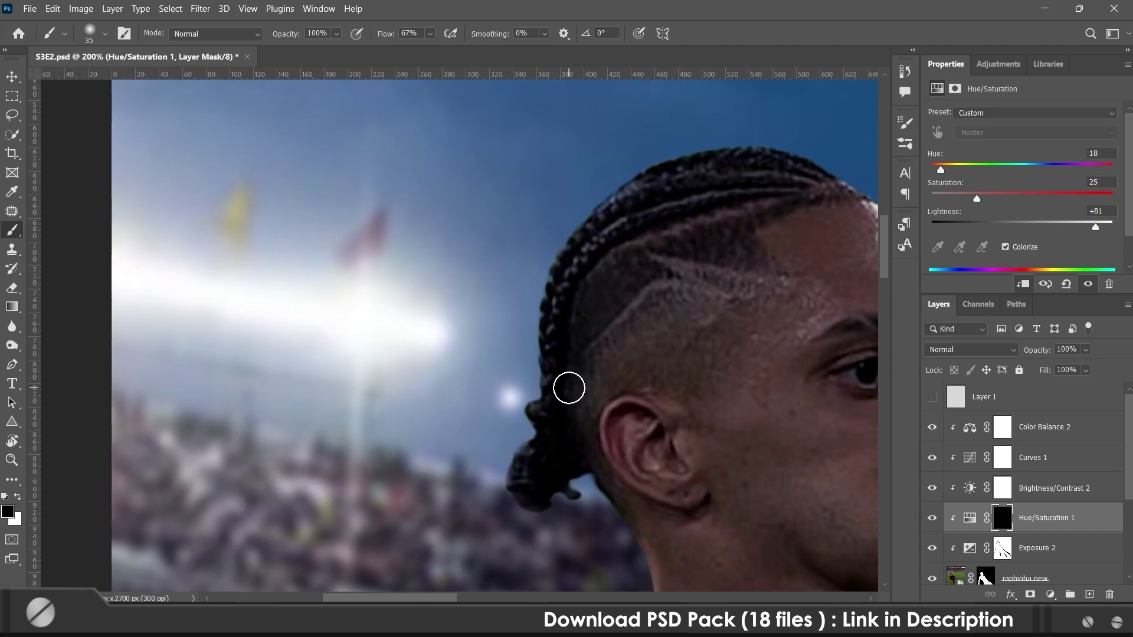
key(x)
scroll(572, 394, up, 4)
key(shift+4)
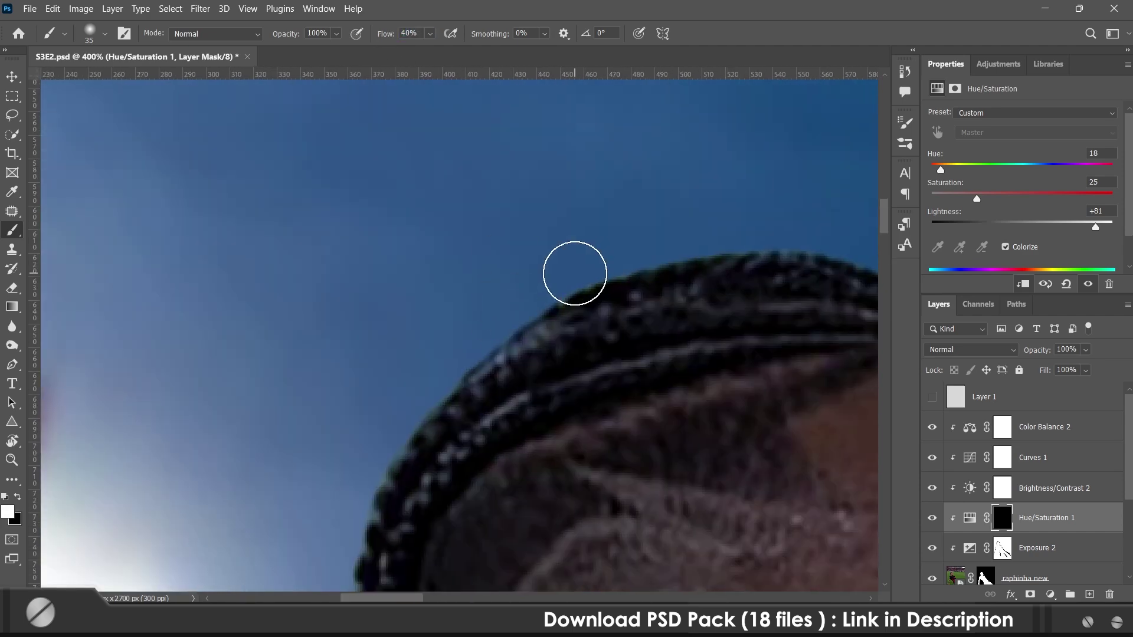
drag(629, 214, 626, 114)
drag(554, 223, 736, 165)
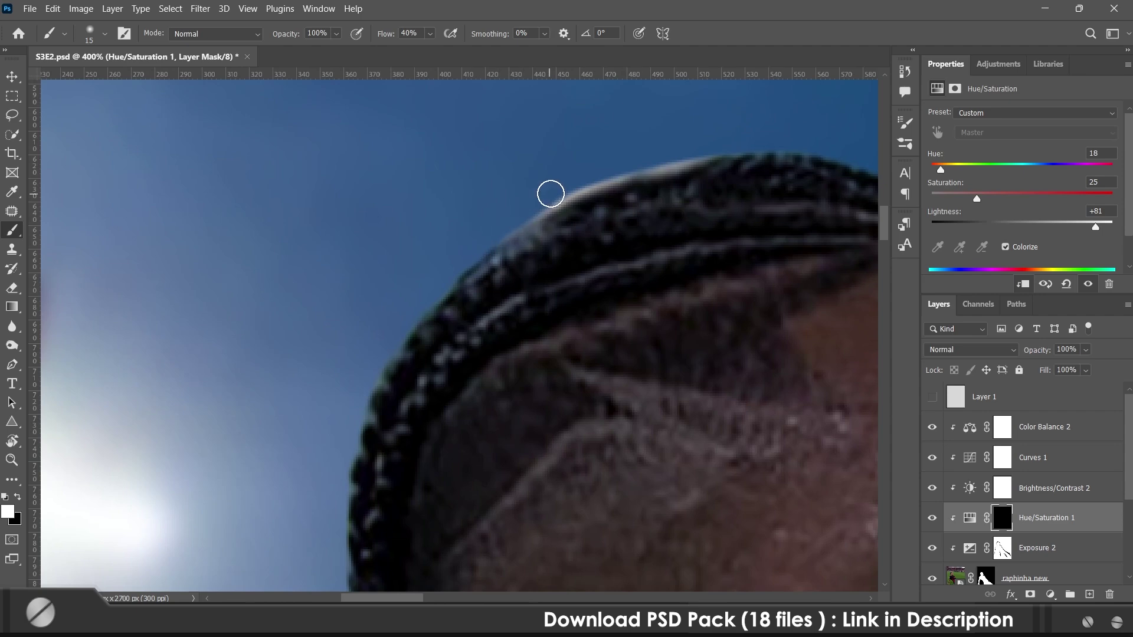
drag(550, 194, 463, 250)
- Continue the white rim light down the back of the head and along the individual braid rows
mouse_move(410, 295)
mouse_down()
mouse_move(435, 240)
mouse_move(441, 70)
mouse_up()
mouse_move(405, 141)
mouse_down()
mouse_move(384, 235)
mouse_move(373, 434)
mouse_up()
mouse_move(384, 328)
mouse_down()
mouse_move(346, 417)
mouse_move(235, 592)
mouse_up()
drag(555, 203, 708, 201)
drag(400, 283, 330, 368)
mouse_move(307, 418)
mouse_down()
mouse_move(495, 313)
mouse_move(663, 284)
mouse_up()
drag(440, 289, 727, 244)
drag(605, 219, 733, 221)
mouse_move(766, 224)
mouse_down()
mouse_move(627, 222)
mouse_move(744, 286)
mouse_up()
drag(593, 233, 703, 273)
key(ctrl+z)
mouse_move(602, 223)
mouse_down()
mouse_move(672, 257)
mouse_move(557, 242)
mouse_up()
drag(630, 290, 520, 266)
- Soften the painted highlights on the braids by brushing black over them with a larger brush
key(x)
key(bracketright)
key(bracketright)
key(bracketright)
key(bracketright)
drag(662, 297, 699, 295)
drag(493, 270, 720, 269)
key(bracketright)
key(bracketright)
key(bracketright)
key(bracketright)
key(bracketright)
key(bracketright)
key(bracketright)
key(bracketright)
key(bracketright)
key(bracketright)
key(bracketright)
mouse_move(280, 364)
mouse_down()
mouse_move(465, 341)
mouse_move(584, 306)
mouse_up()
drag(331, 519, 480, 374)
key(bracketleft)
key(bracketleft)
key(bracketleft)
key(bracketleft)
key(bracketleft)
key(bracketleft)
key(bracketleft)
key(bracketleft)
key(bracketleft)
key(bracketleft)
scroll(286, 459, up, 2)
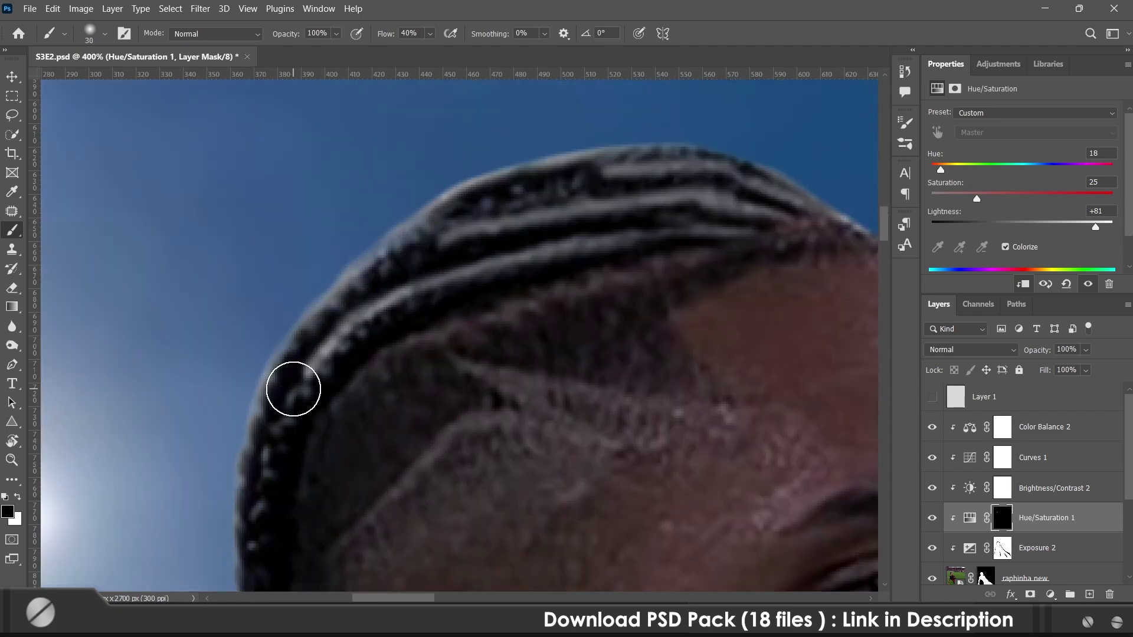
- Paint white rim light with a 25 px brush around the hair bun at the back of the head
key(ctrl+0)
scroll(342, 218, up, 5)
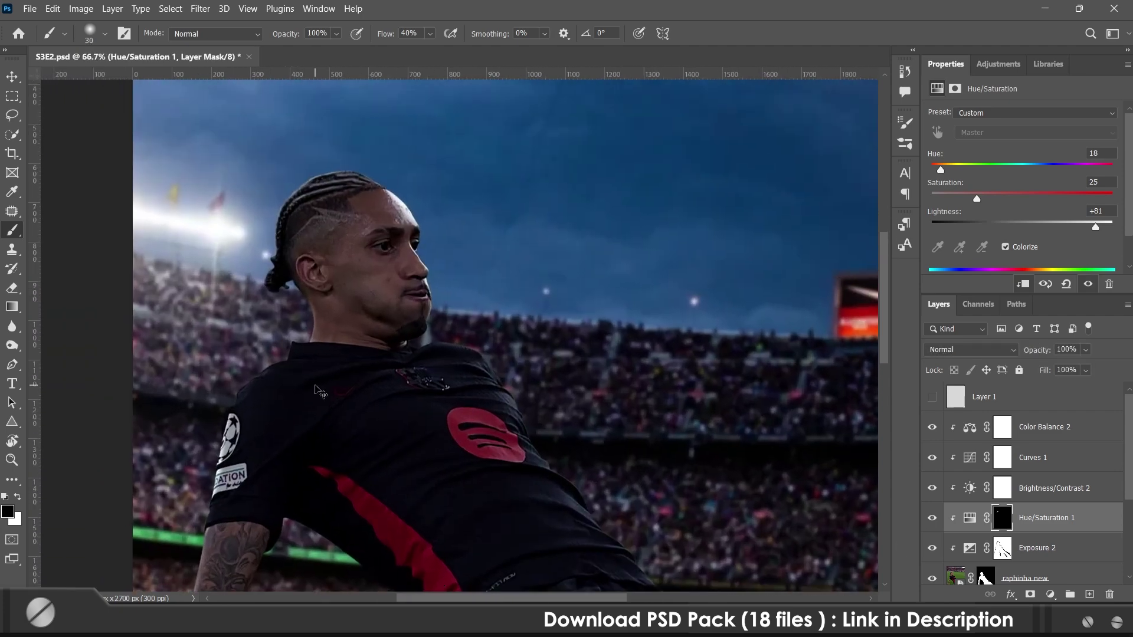
key(x)
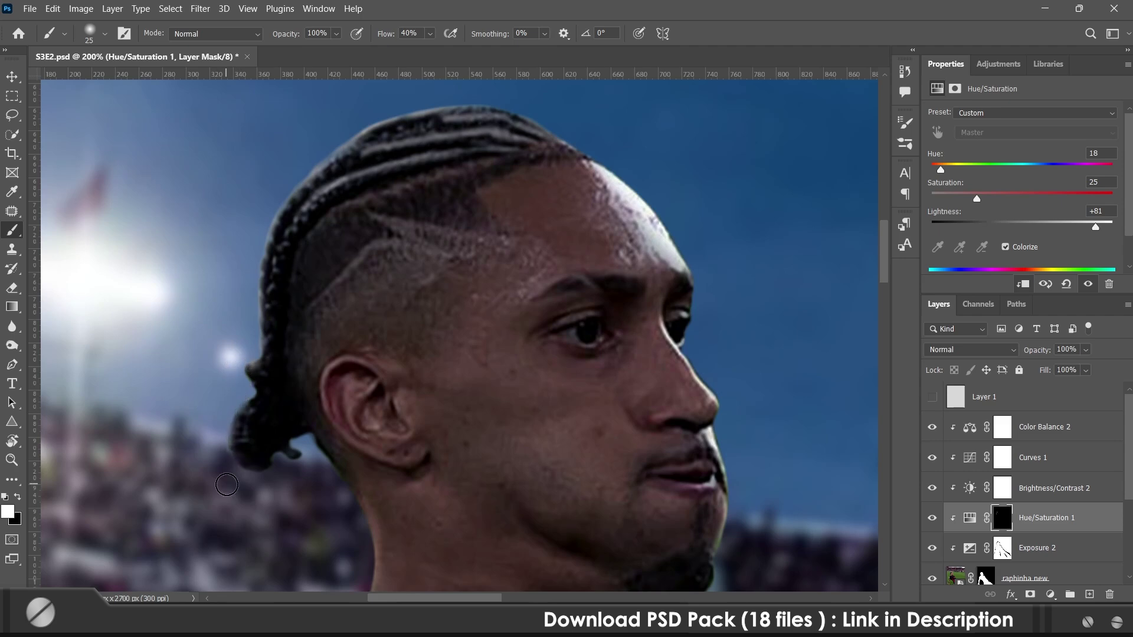
drag(227, 484, 204, 458)
- Duplicate Hue/Saturation 1 and fill the copy's mask with black
double_click(1105, 523)
key(Escape)
drag(1060, 527, 1059, 513)
key(ctrl+BackSpace)
- Limit Hue/Saturation 1 through Blend If so it fades out over the underlying dark tones, and compare it on and off
double_click(1109, 554)
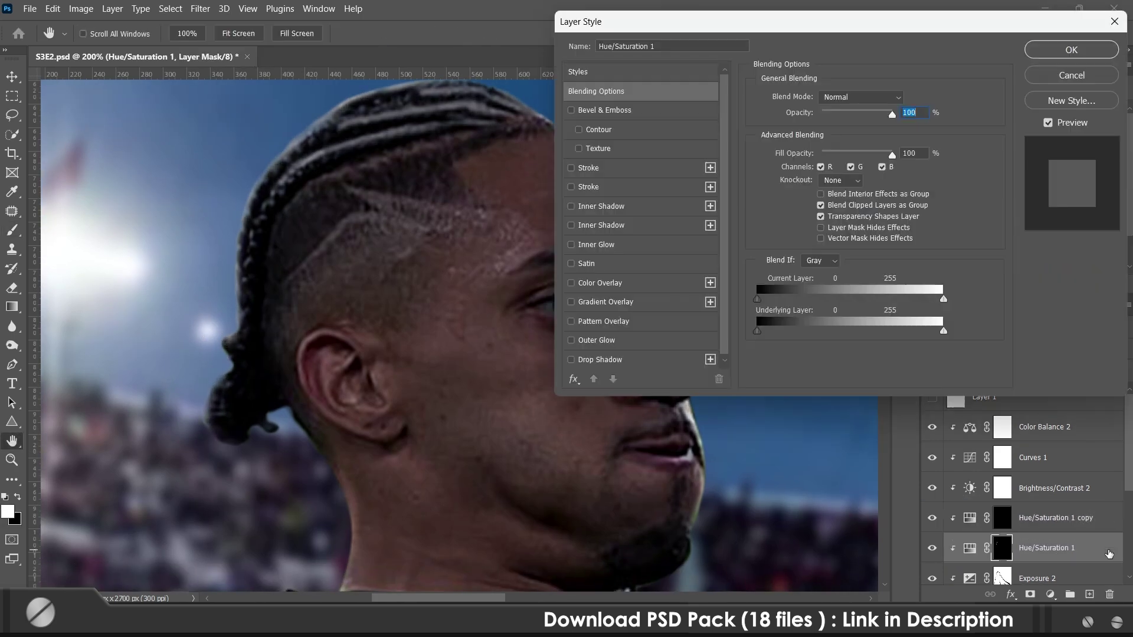
drag(757, 331, 856, 331)
drag(754, 331, 843, 373)
key(Return)
click(931, 557)
click(931, 557)
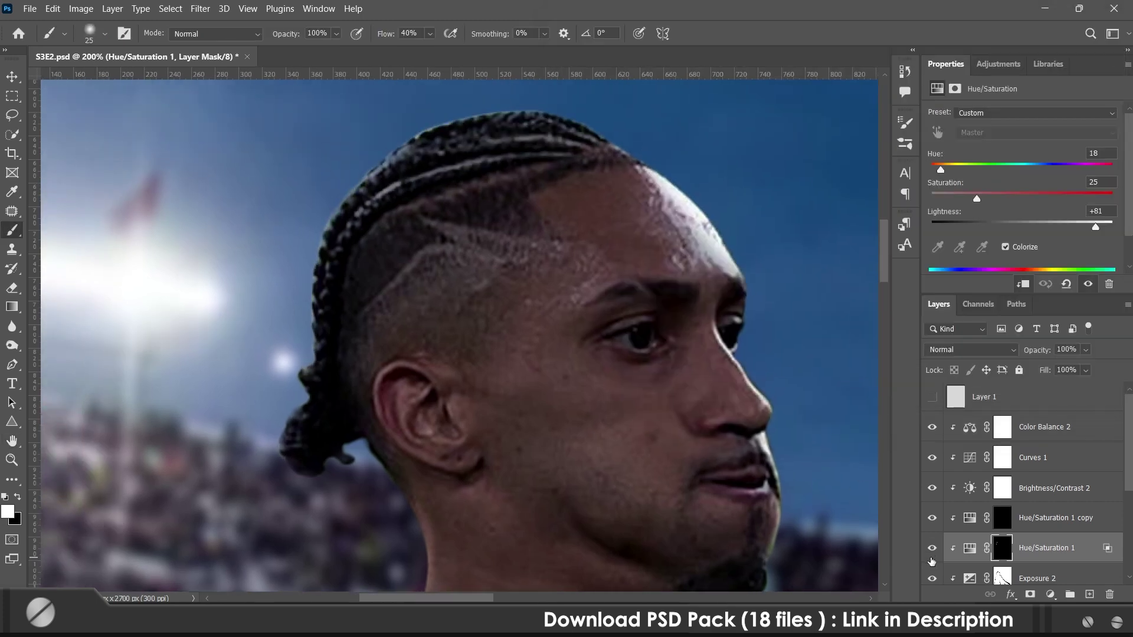
- Paint white rim light with a 25 px brush on the Hue/Saturation 1 copy mask along the back of the neck
mouse_move(531, 543)
mouse_down()
mouse_move(568, 252)
mouse_move(511, 546)
mouse_up()
key(ctrl+plus)
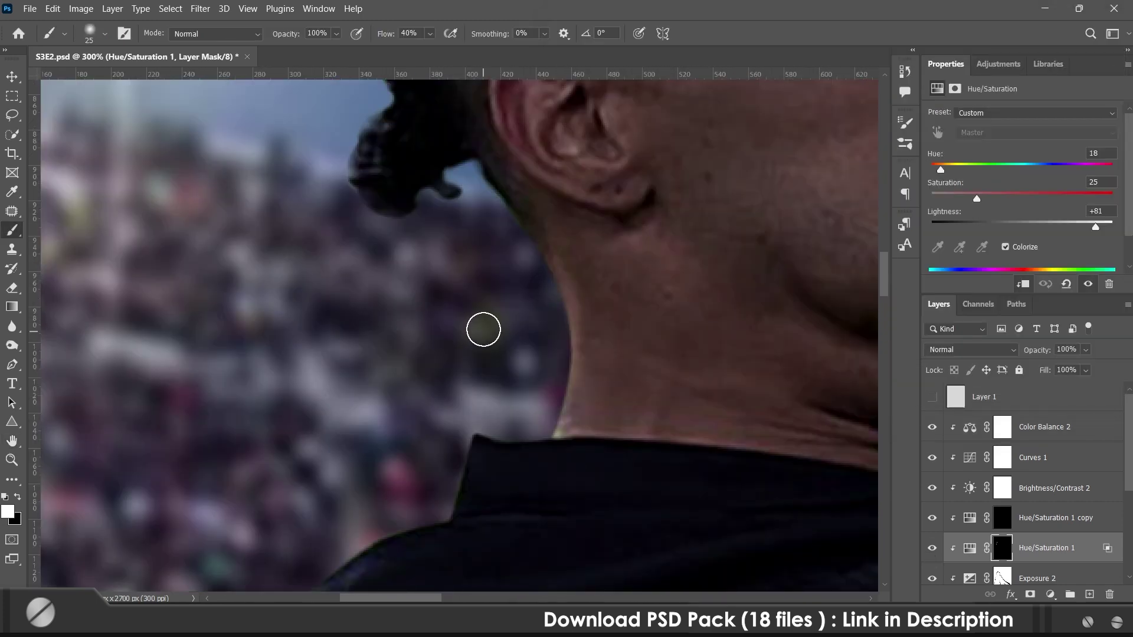
key(alt+bracketright)
drag(543, 312, 543, 333)
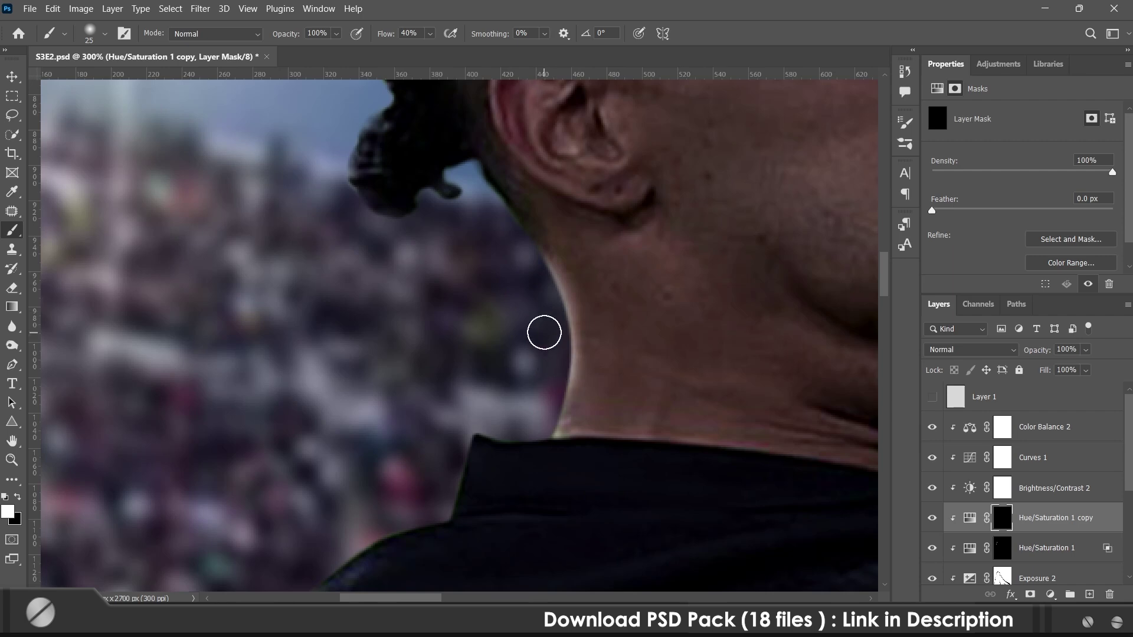
key(ctrl+plus)
mouse_move(414, 473)
mouse_down()
mouse_move(401, 342)
mouse_move(420, 457)
mouse_up()
- Shape the rim light along the shirt collar and upper shoulder, alternating black and white on the copy's mask
key(x)
drag(466, 415, 449, 468)
drag(442, 417, 549, 282)
mouse_move(529, 347)
mouse_down()
mouse_move(404, 343)
mouse_move(534, 226)
mouse_up()
key(x)
mouse_move(548, 239)
mouse_down()
mouse_move(486, 256)
mouse_move(554, 229)
mouse_up()
mouse_move(547, 266)
mouse_down()
mouse_move(480, 288)
mouse_move(422, 349)
mouse_move(462, 224)
mouse_up()
- Extend the rim light with a 9 px brush from the shoulder down the sleeve's outer edge to the cuff
key(ctrl+plus)
key(bracketleft)
key(bracketleft)
key(bracketleft)
key(x)
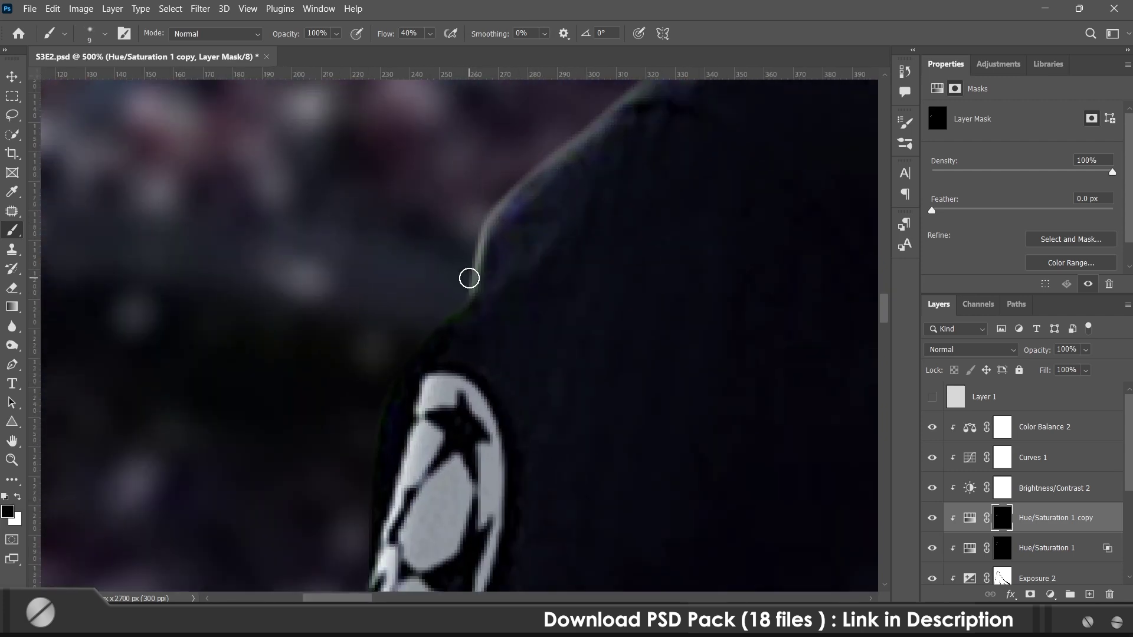
scroll(405, 337, down, 5)
scroll(405, 336, left, 2)
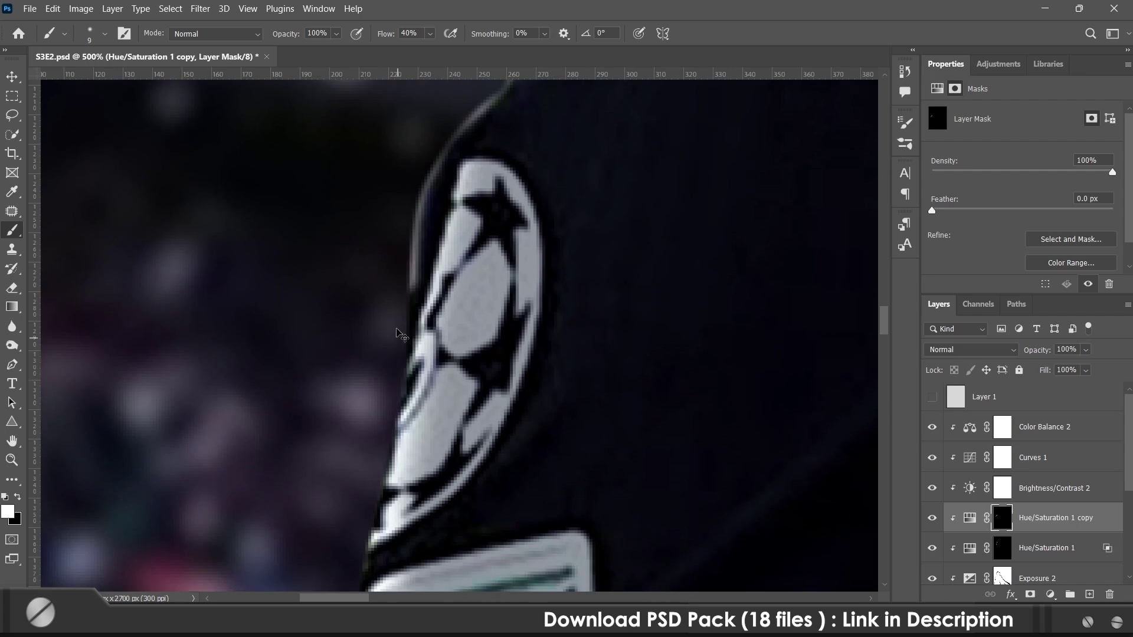
scroll(398, 312, down, 6)
scroll(398, 311, left, 2)
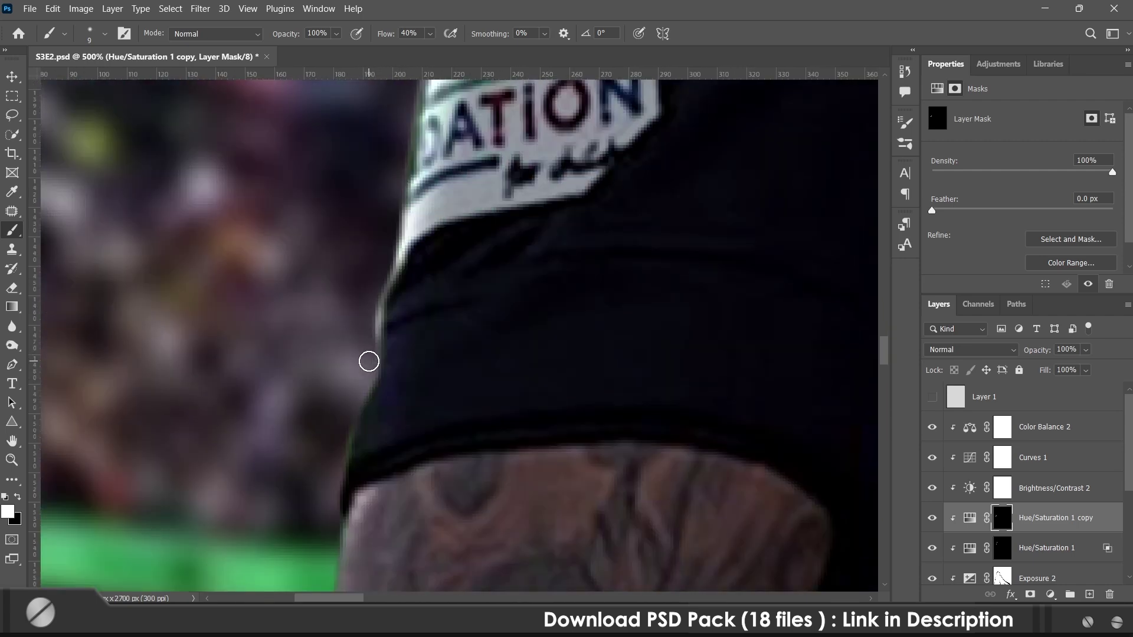
drag(369, 361, 337, 454)
scroll(336, 455, down, 8)
scroll(488, 298, up, 7)
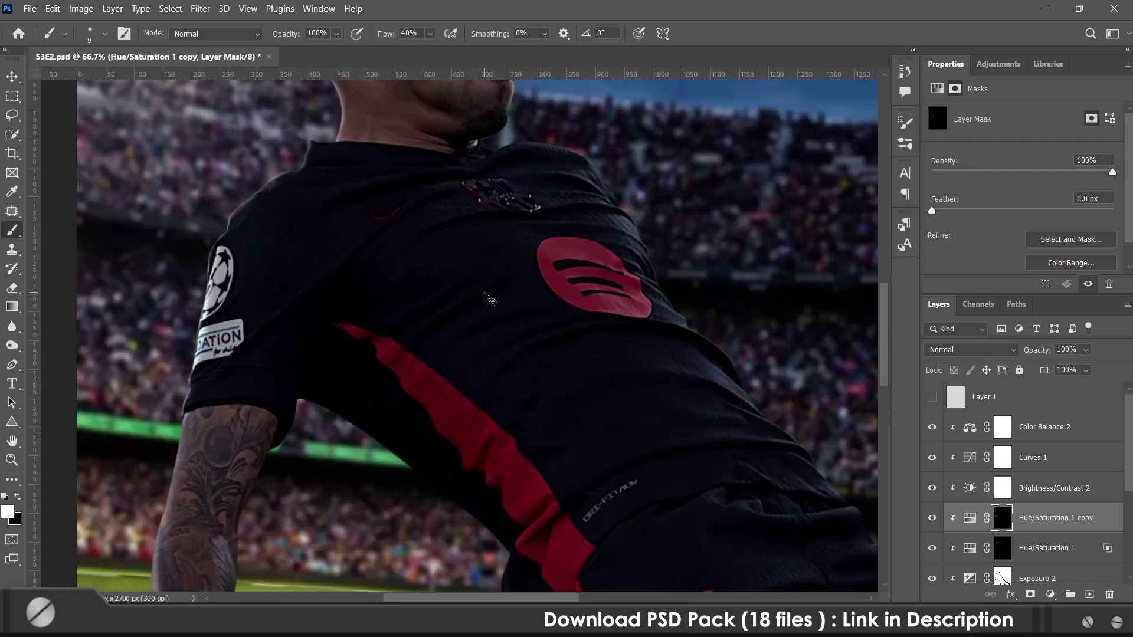
- Refine the rim light along the shoulder crease above the sleeve badge with a 6 px brush
scroll(520, 289, up, 1)
drag(520, 290, 489, 407)
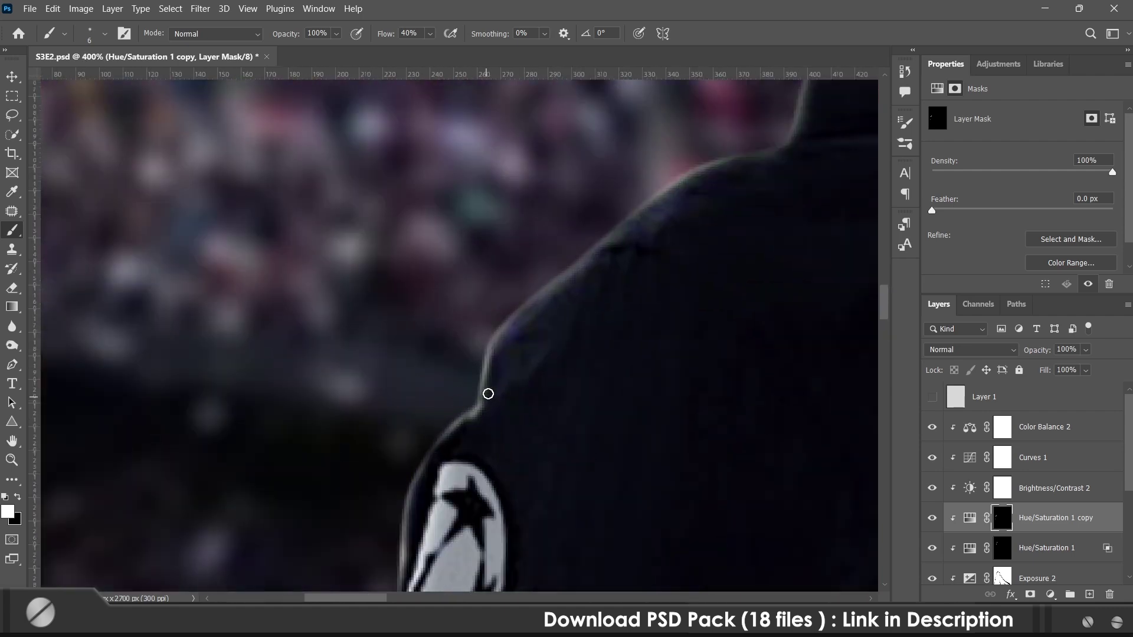
key(x)
mouse_move(486, 399)
mouse_down()
mouse_move(552, 350)
mouse_move(517, 415)
mouse_move(543, 314)
mouse_up()
- Paint rim light with a 25 px brush along the outer edge of the tattooed forearm down to the wrist and hand
key(bracketright)
key(bracketright)
key(bracketright)
key(bracketright)
key(bracketright)
key(bracketright)
key(bracketright)
scroll(543, 314, down, 2)
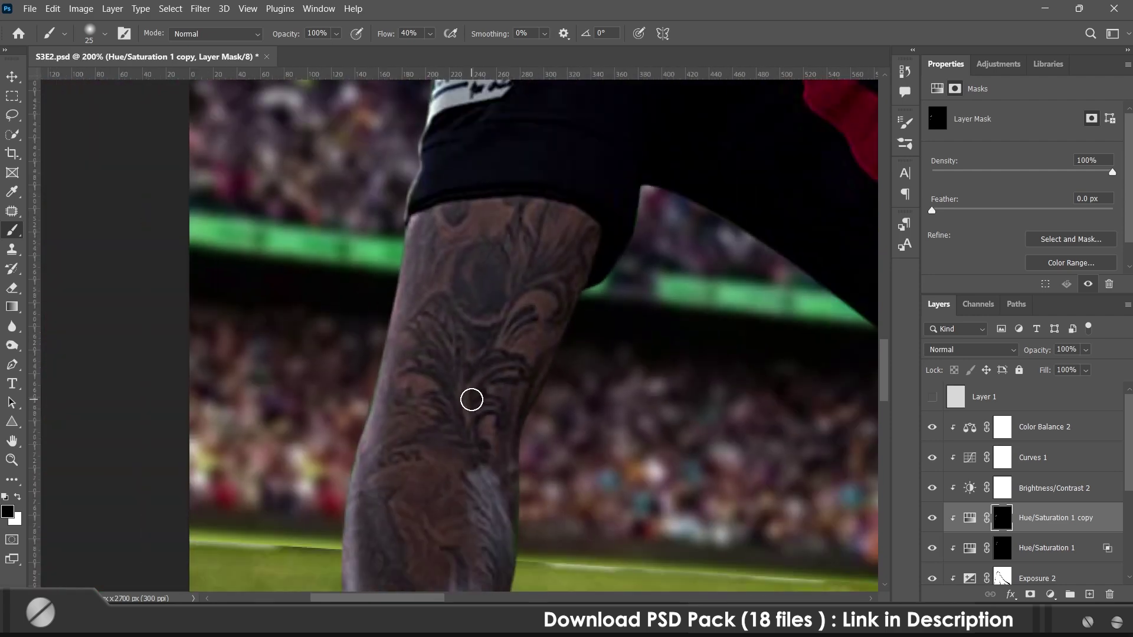
mouse_move(395, 241)
mouse_down()
mouse_move(359, 445)
mouse_move(450, 269)
mouse_up()
mouse_move(422, 354)
mouse_down()
mouse_move(436, 411)
mouse_move(427, 336)
mouse_up()
mouse_move(421, 411)
mouse_down()
mouse_move(419, 328)
mouse_move(347, 488)
mouse_up()
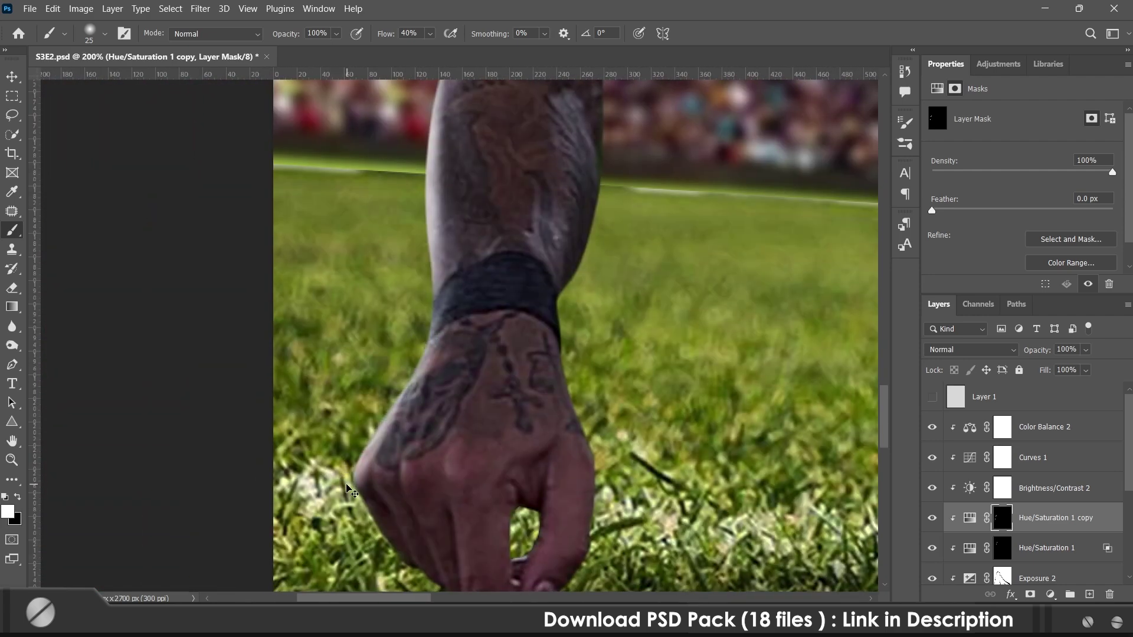
- Lighten the shading near the stadium lights by painting black on the Exposure 2 mask with a 1300 px brush at 17% flow
key(ctrl+0)
key(ctrl+plus)
key(ctrl+plus)
key(ctrl+plus)
key(ctrl+plus)
click(1007, 575)
key(ctrl+0)
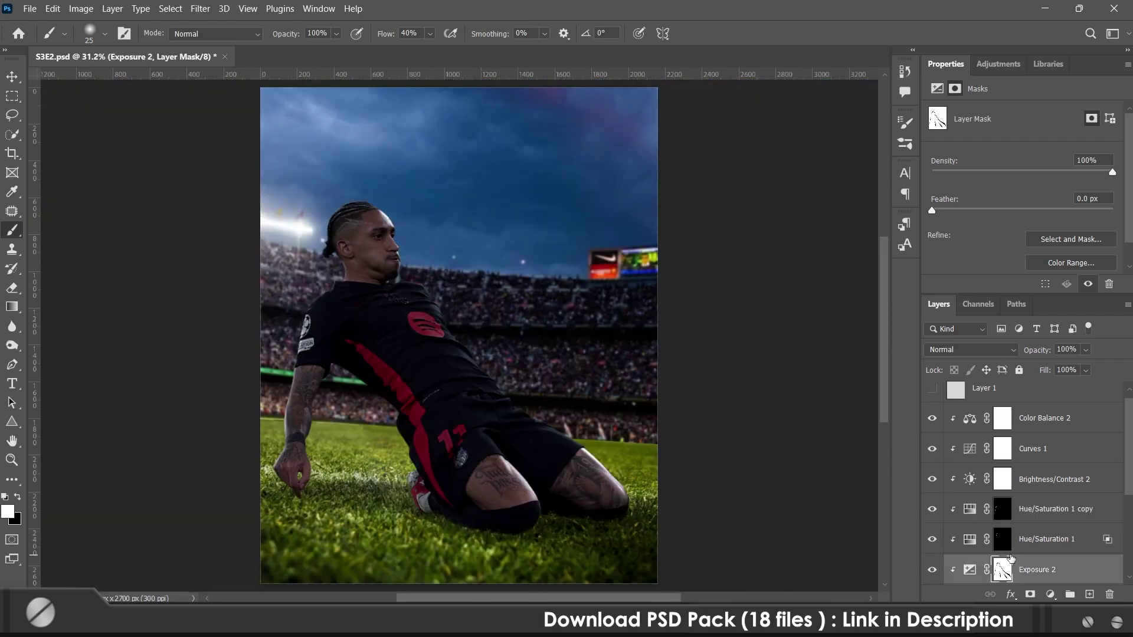
key(bracketright)
key(bracketright)
key(bracketright)
key(bracketright)
key(bracketright)
key(bracketright)
key(bracketright)
key(bracketright)
key(bracketright)
key(bracketright)
key(bracketright)
key(bracketright)
key(bracketright)
drag(391, 36, 378, 36)
key(x)
click(269, 244)
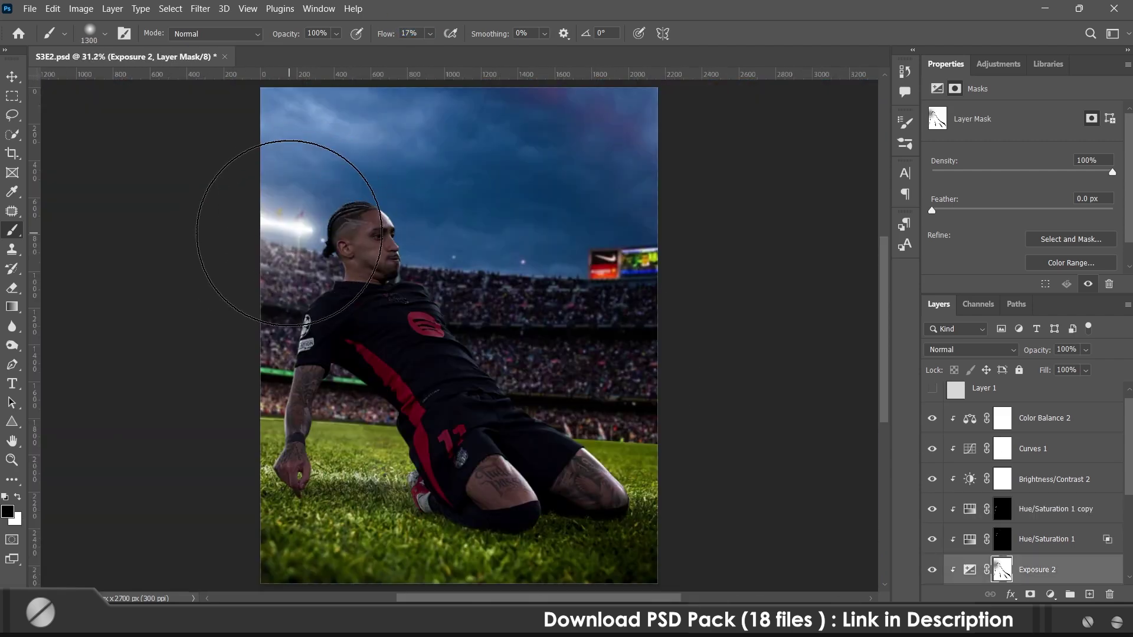
- Brush black over the upper body on the Hue/Saturation 1 copy mask with a 400 px brush at 17% flow
click(1002, 508)
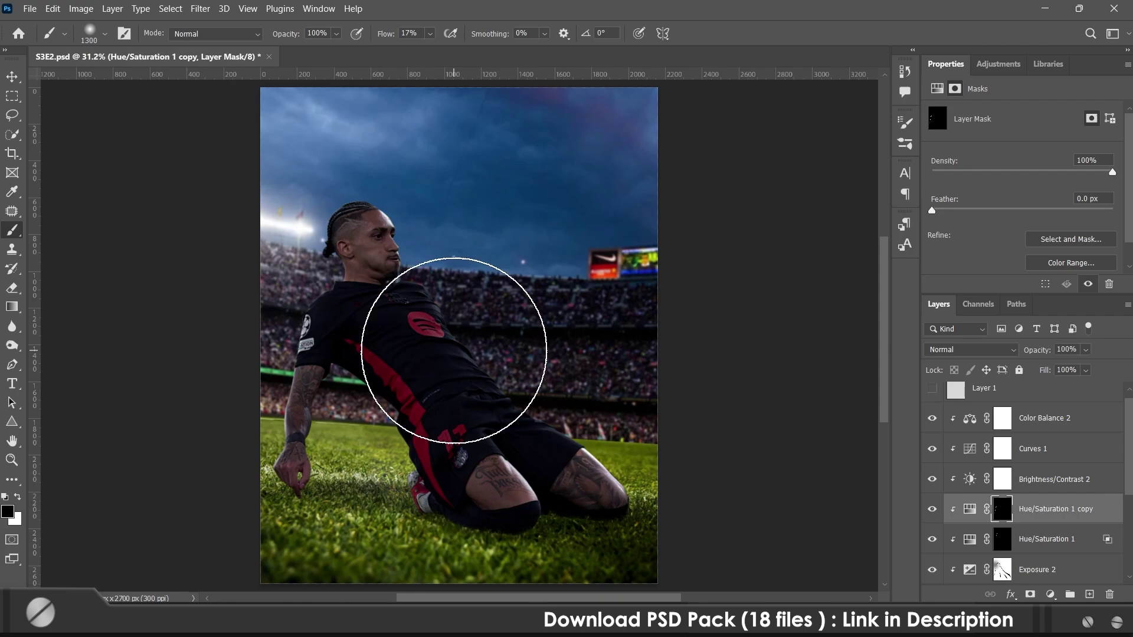
key(bracketleft)
key(bracketleft)
key(bracketleft)
key(bracketleft)
key(bracketleft)
key(bracketleft)
key(bracketleft)
key(bracketleft)
key(bracketleft)
key(ctrl+plus)
key(ctrl+plus)
key(ctrl+plus)
mouse_move(453, 349)
mouse_down()
mouse_move(410, 141)
mouse_move(421, 133)
mouse_up()
key(ctrl+0)
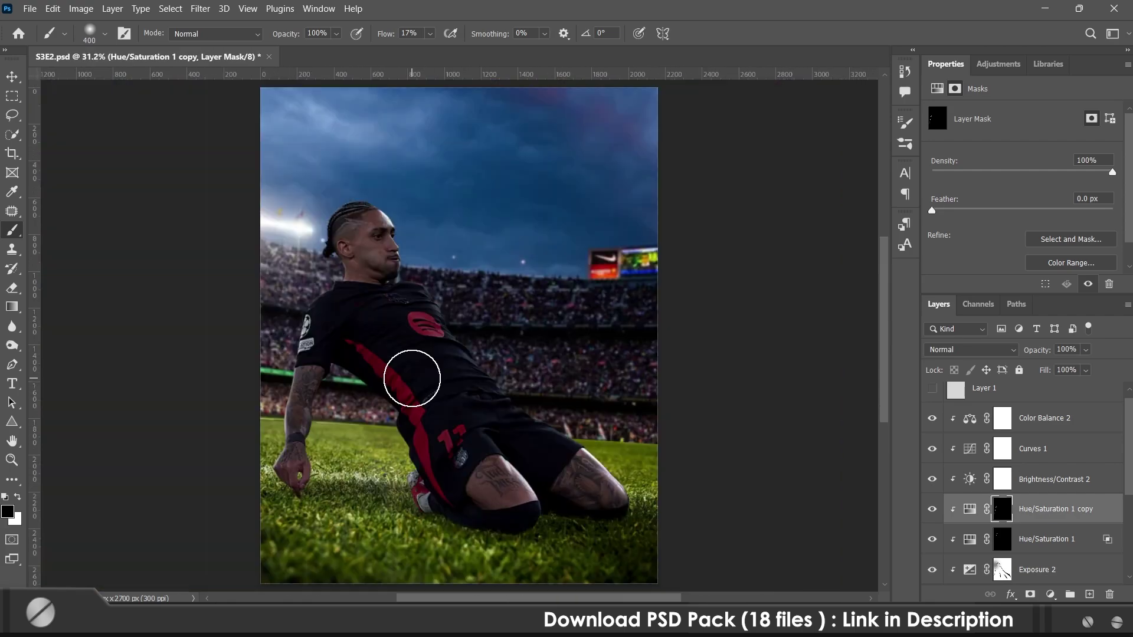
- Paint a faint white rim light along the back edge of the shorts with a 30 px brush at 17% flow
key(ctrl+plus)
key(ctrl+plus)
key(ctrl+plus)
key(ctrl+plus)
drag(390, 439, 460, 313)
drag(397, 498, 524, 263)
key(ctrl+plus)
drag(523, 206, 505, 247)
key(x)
key(bracketleft)
key(bracketleft)
key(bracketleft)
key(bracketleft)
key(bracketleft)
key(bracketleft)
key(bracketleft)
key(bracketleft)
key(bracketleft)
key(bracketleft)
key(bracketleft)
key(bracketleft)
key(bracketleft)
key(bracketleft)
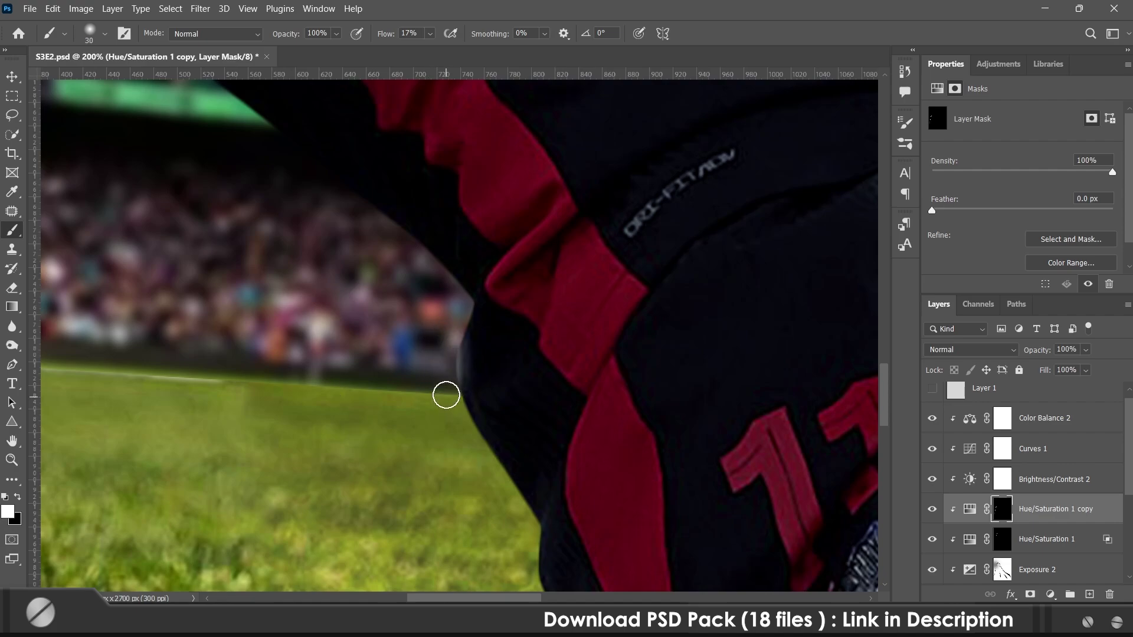
scroll(413, 354, right, 2)
scroll(413, 354, down, 2)
scroll(369, 268, down, 3)
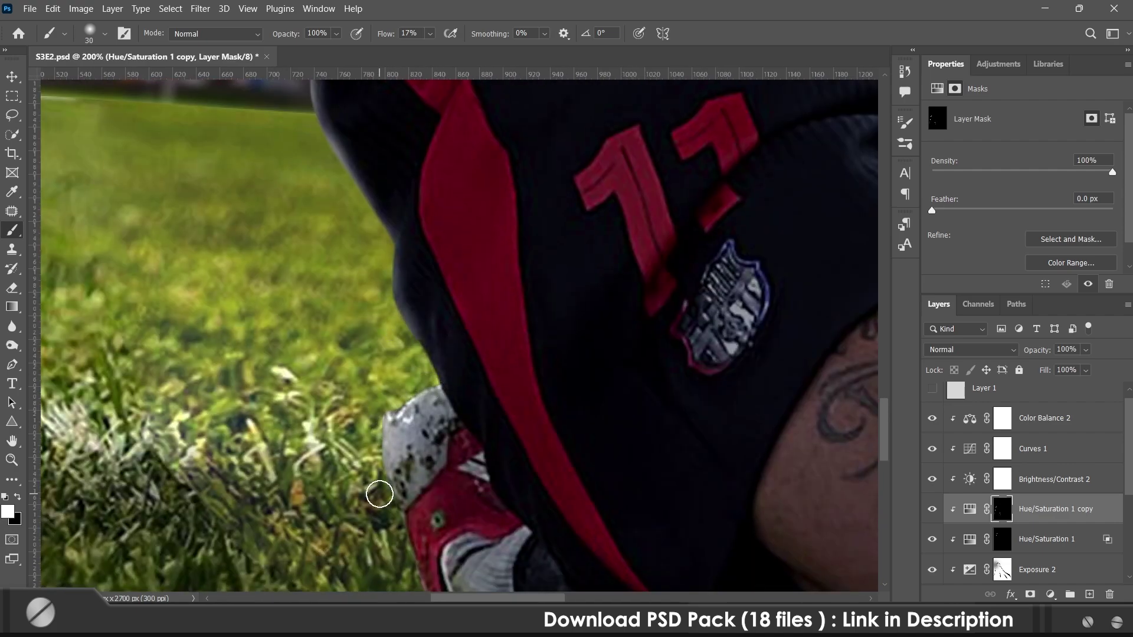
- Brush black over the shorts' back-edge rim light on the Hue/Saturation 1 copy mask with a larger brush
key(ctrl+minus)
key(ctrl+minus)
key(ctrl+plus)
key(ctrl+plus)
mouse_move(412, 277)
mouse_down()
mouse_move(431, 348)
mouse_move(446, 245)
mouse_move(461, 312)
mouse_up()
key(bracketright)
key(bracketright)
key(bracketright)
key(bracketright)
key(bracketright)
key(bracketright)
key(bracketright)
key(bracketright)
key(x)
drag(305, 294, 297, 204)
- Repaint the rim light along the back edge of the shorts with a 25 px white brush at 51% flow
key(x)
mouse_move(330, 340)
mouse_down()
mouse_move(425, 340)
mouse_move(338, 235)
mouse_up()
key(bracketleft)
key(bracketleft)
key(bracketleft)
key(bracketleft)
key(bracketleft)
key(bracketleft)
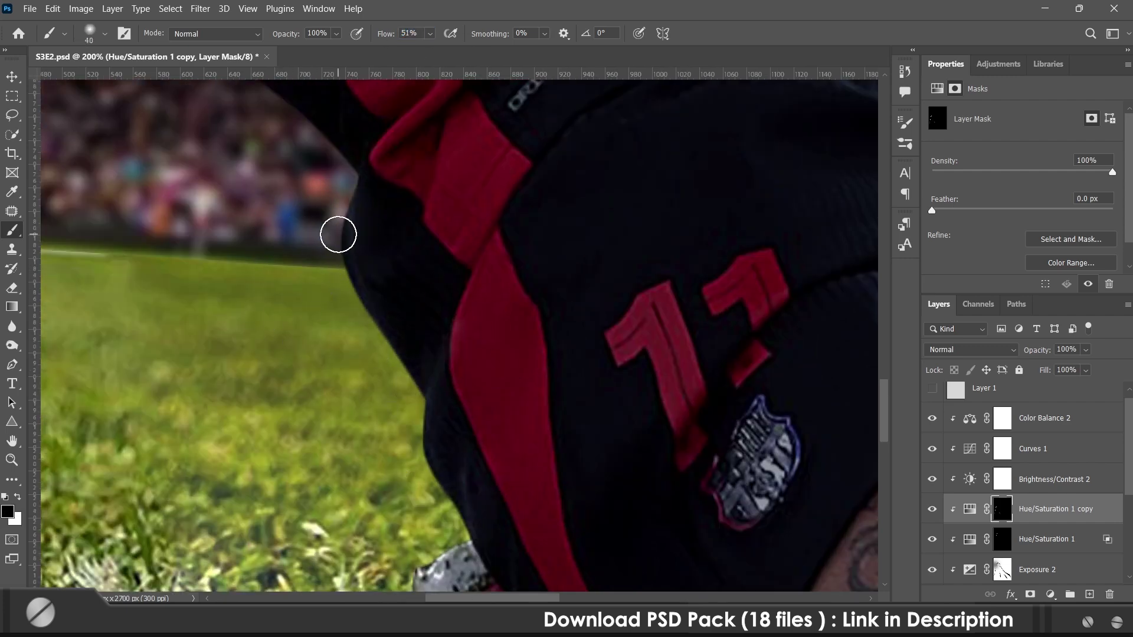
drag(347, 327, 339, 310)
mouse_move(327, 191)
mouse_down()
mouse_move(364, 317)
mouse_move(366, 264)
mouse_up()
drag(367, 265, 402, 318)
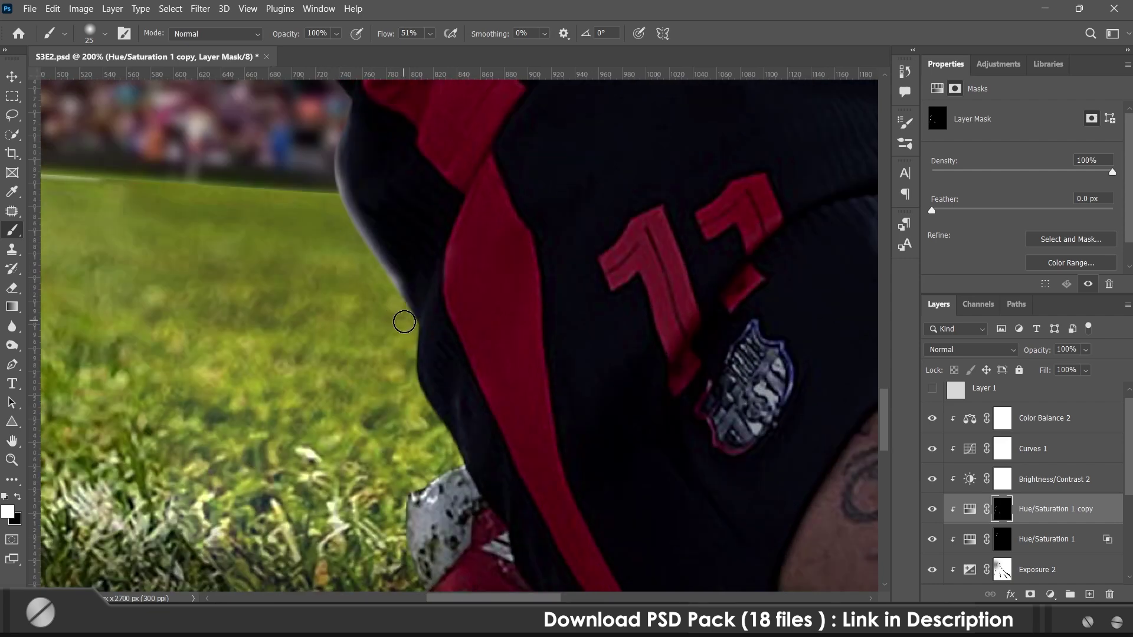
scroll(394, 328, down, 3)
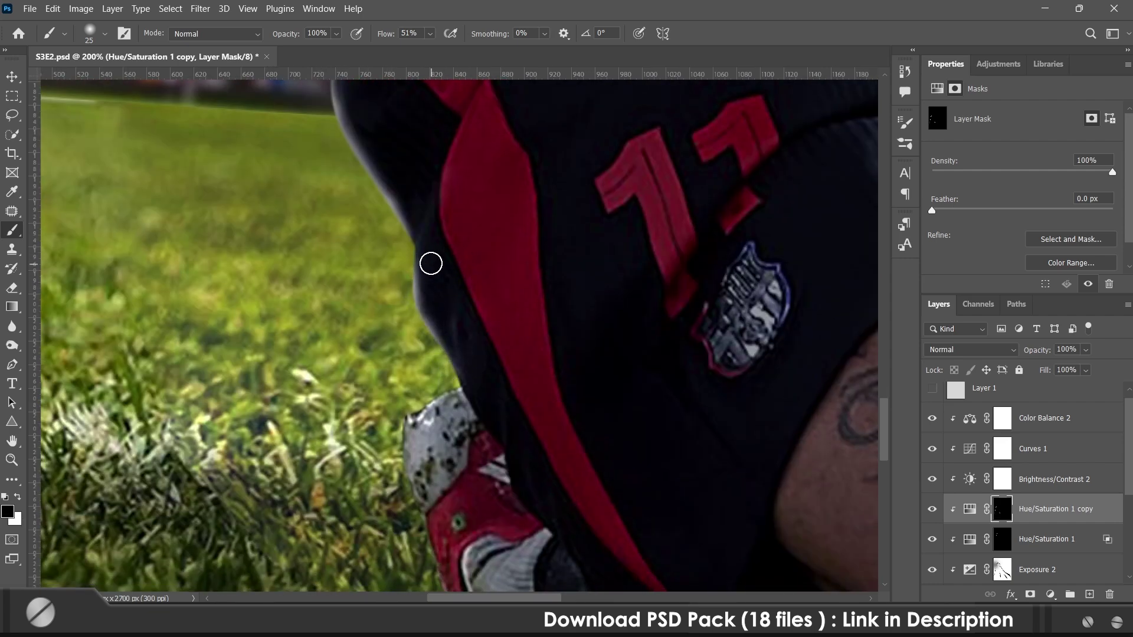
- Soften the rim light along the shorts' back edge by brushing black on the mask with an enlarged brush
scroll(440, 292, up, 5)
key(bracketright)
key(bracketright)
key(bracketright)
key(bracketright)
key(bracketright)
scroll(419, 235, down, 5)
key(x)
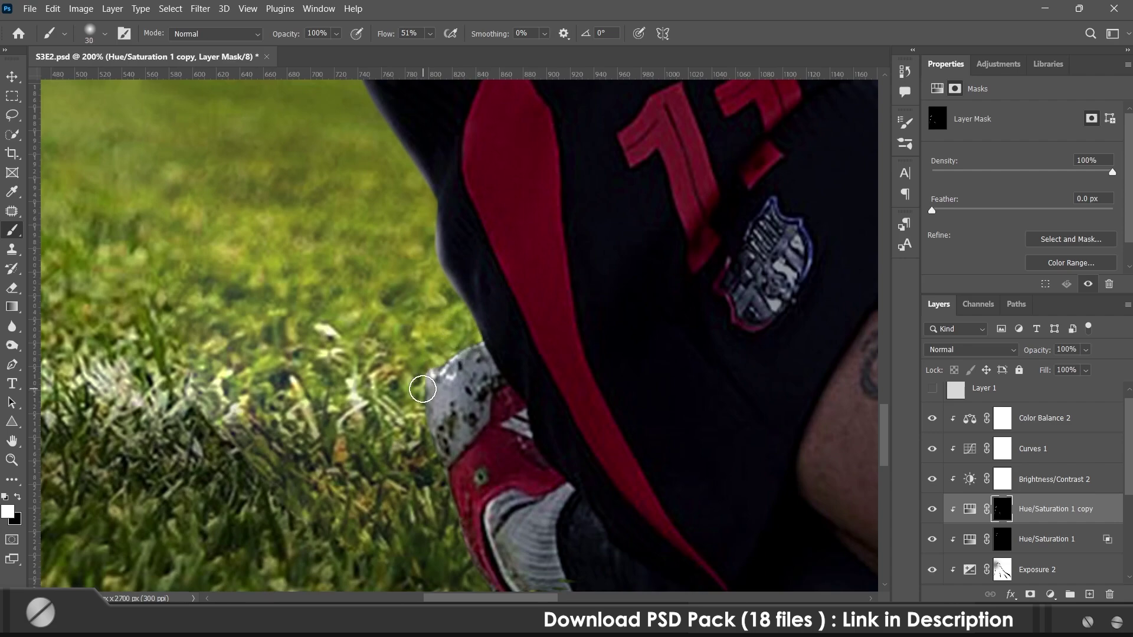
- Paint rim light along the face profile from forehead to chin and onto the front shoulder with a 9–10 px brush
scroll(425, 379, up, 15)
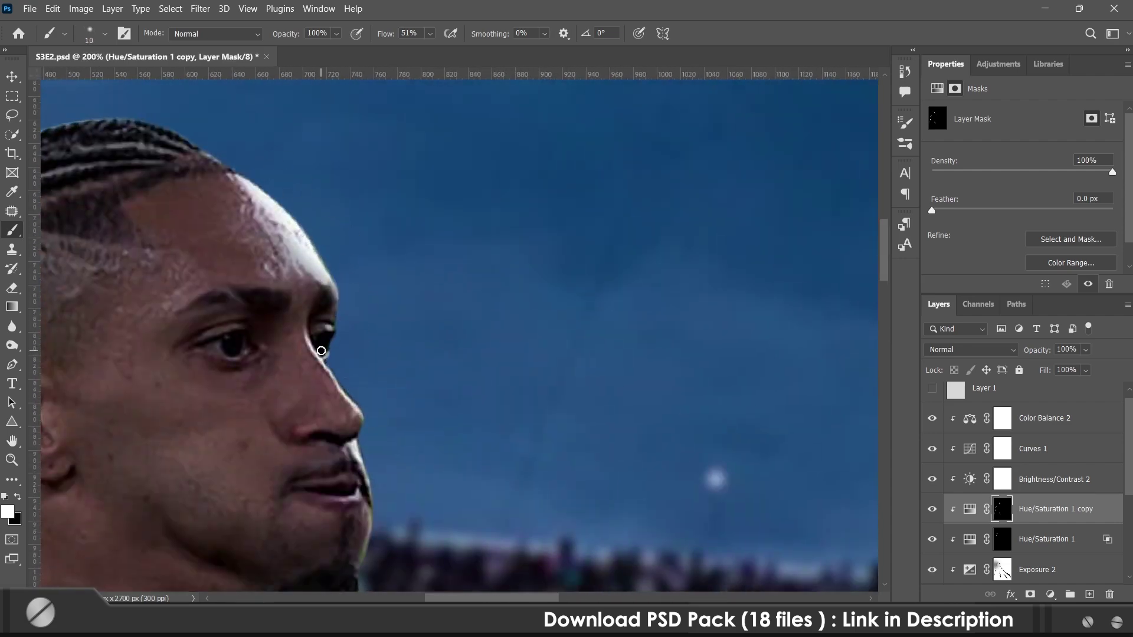
scroll(353, 392, down, 10)
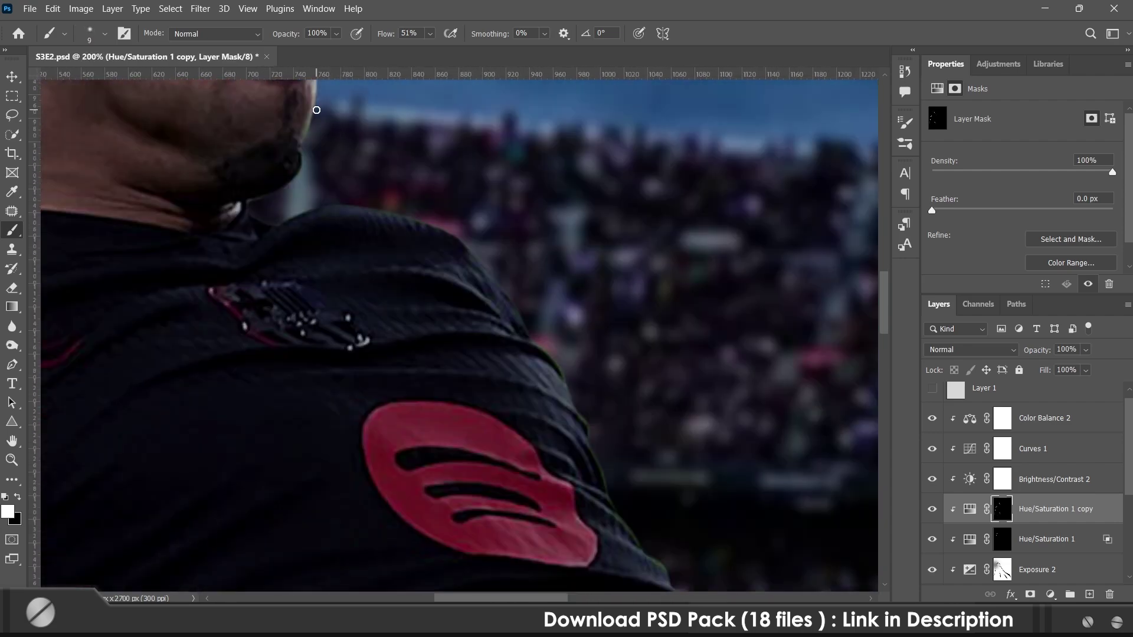
scroll(322, 172, down, 2)
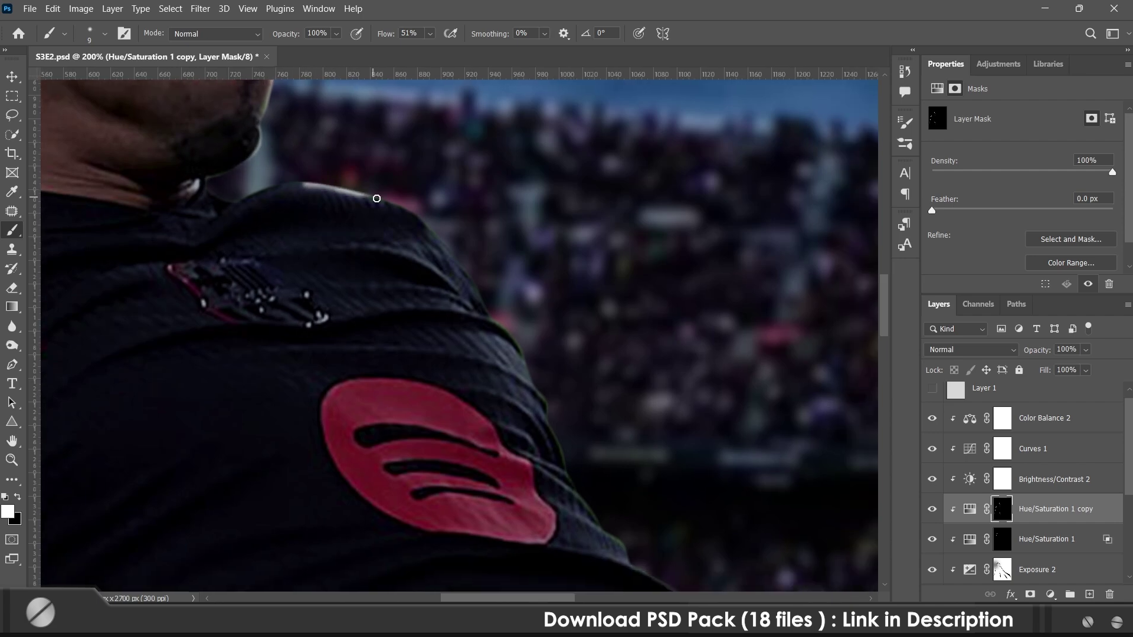
- Paint rim light along the chest edge and the fabric creases beside the red sponsor logo with a 9 px brush
scroll(354, 197, right, 3)
drag(388, 246, 351, 175)
mouse_move(318, 147)
mouse_down()
mouse_move(380, 225)
mouse_move(402, 279)
mouse_up()
drag(364, 219, 294, 206)
drag(324, 181, 282, 153)
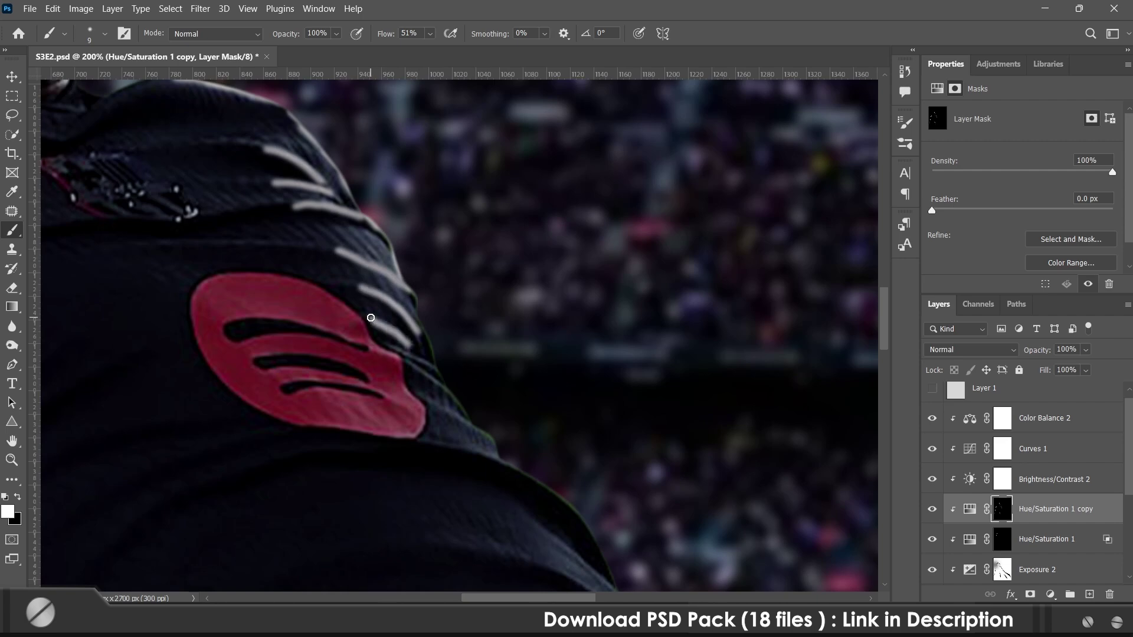
- Soften the chest crease highlights by brushing black on the mask with a 125 px brush at 51% flow
key(bracketright)
key(bracketright)
key(bracketright)
mouse_move(265, 257)
mouse_down()
mouse_move(278, 229)
mouse_move(309, 279)
mouse_up()
drag(277, 235, 288, 266)
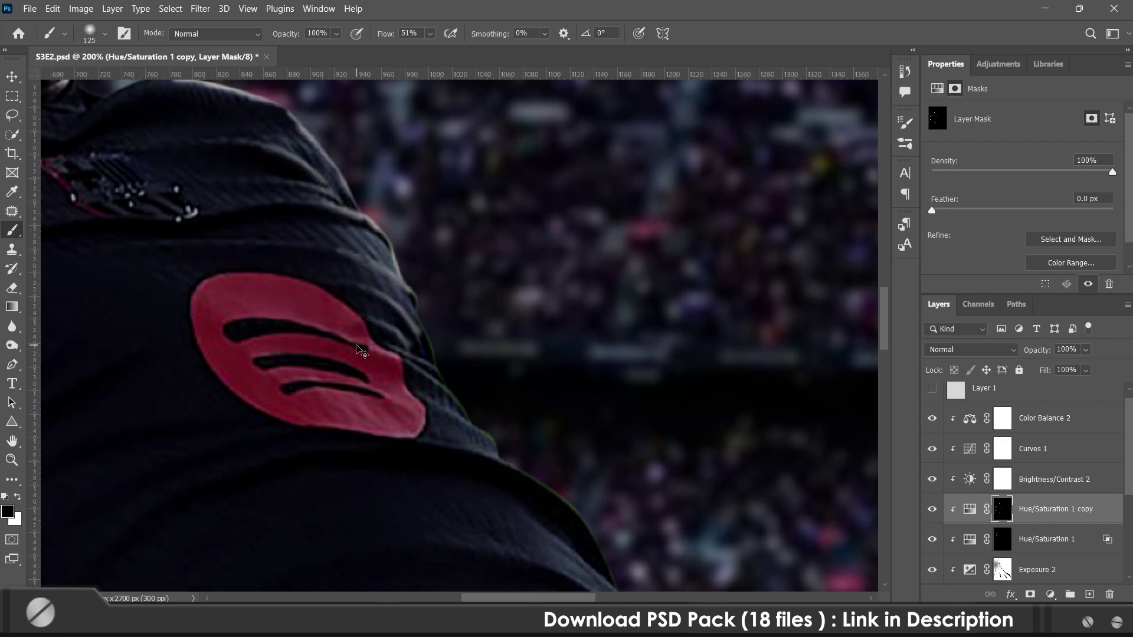
- Paint rim light along the shirt's front edge below the sponsor logo with a 9 px white brush
key(ctrl+minus)
key(ctrl+minus)
key(ctrl+plus)
key(ctrl+plus)
key(ctrl+plus)
key(bracketleft)
key(bracketleft)
key(bracketleft)
key(bracketleft)
key(bracketleft)
key(bracketleft)
key(bracketleft)
key(bracketleft)
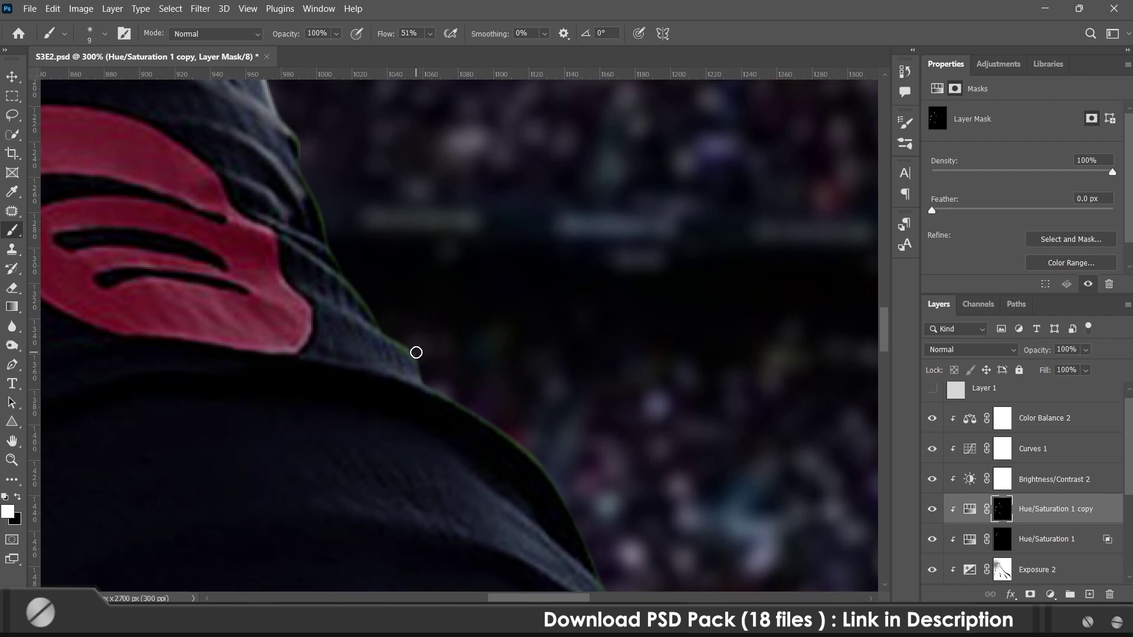
scroll(389, 300, down, 5)
scroll(389, 301, right, 3)
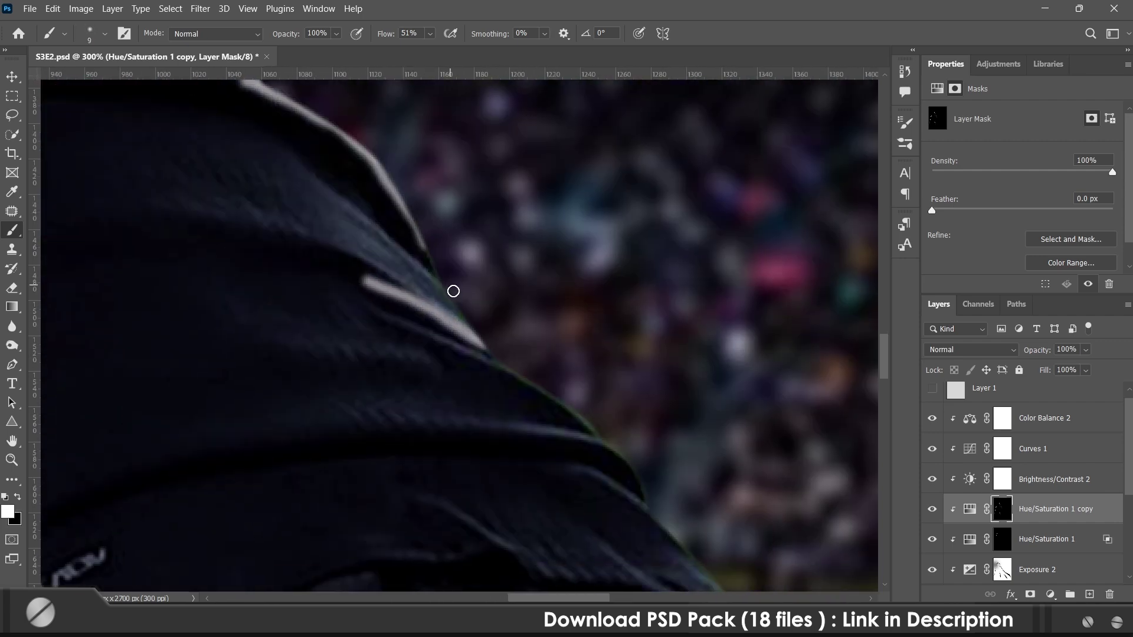
- Add 9 px rim-light strokes to the lower shirt creases, the shirt hem and the waist edge
scroll(451, 285, down, 2)
scroll(395, 250, right, 1)
drag(611, 417, 508, 267)
mouse_move(490, 269)
mouse_down()
mouse_move(594, 384)
mouse_move(443, 423)
mouse_up()
drag(627, 399, 419, 427)
drag(551, 440, 430, 319)
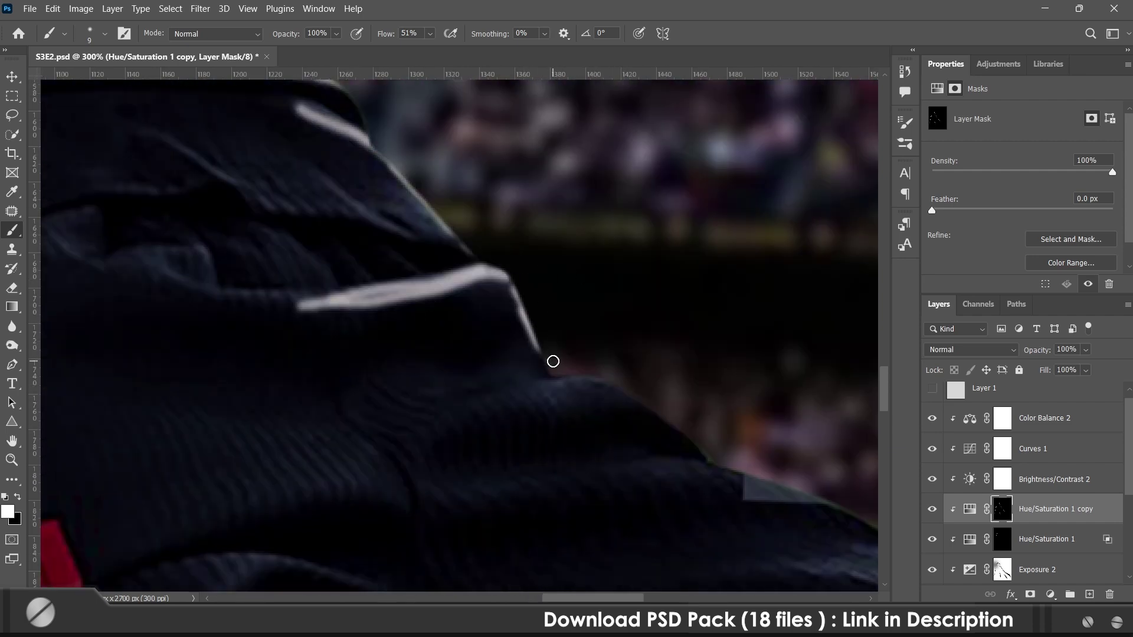
- Paint rim light along the upper thigh edge of the shorts down towards the bare knee with a 9 px brush
scroll(530, 317, down, 4)
scroll(530, 318, right, 6)
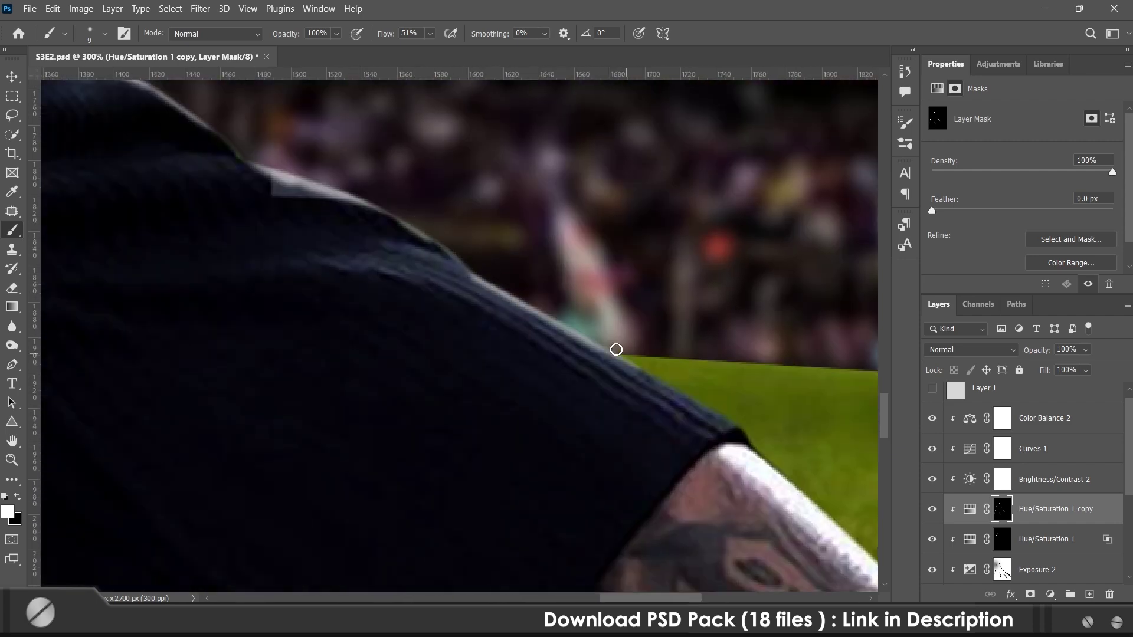
drag(224, 137, 634, 413)
drag(325, 206, 510, 395)
- Soften the rim-light strokes on the lower shirt and waist by brushing black with a 100 px brush at 51% flow
key(x)
key(bracketright)
key(bracketright)
key(bracketright)
key(bracketright)
key(bracketright)
key(bracketright)
key(bracketright)
key(bracketright)
key(bracketright)
key(bracketright)
drag(428, 495, 533, 481)
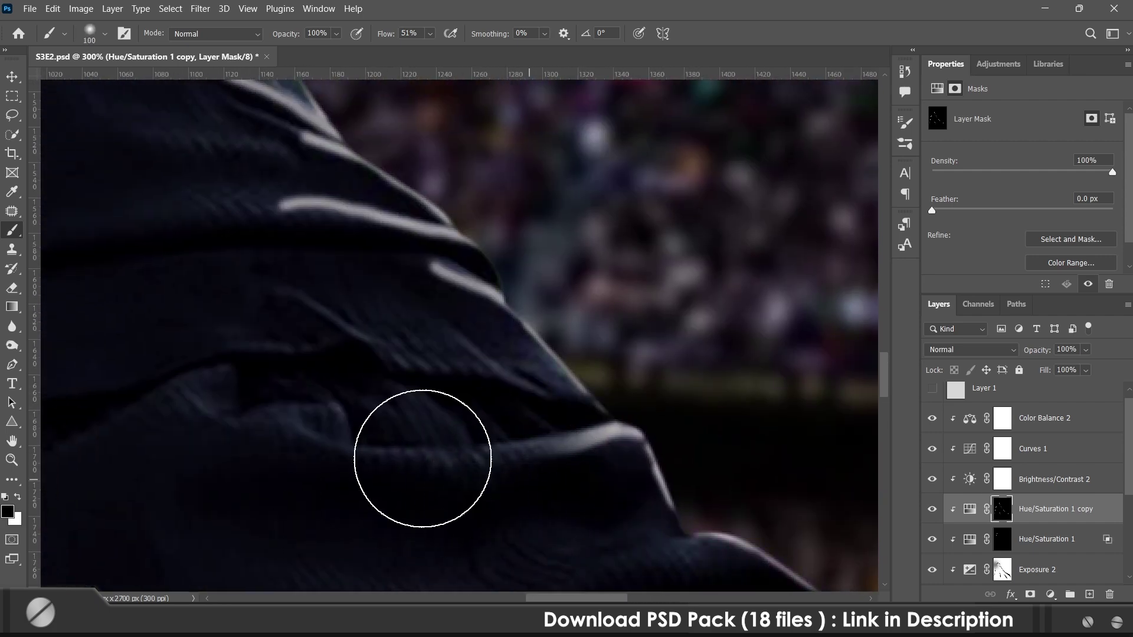
drag(167, 155, 410, 410)
scroll(354, 316, up, 4)
scroll(354, 316, left, 4)
key(ctrl+0)
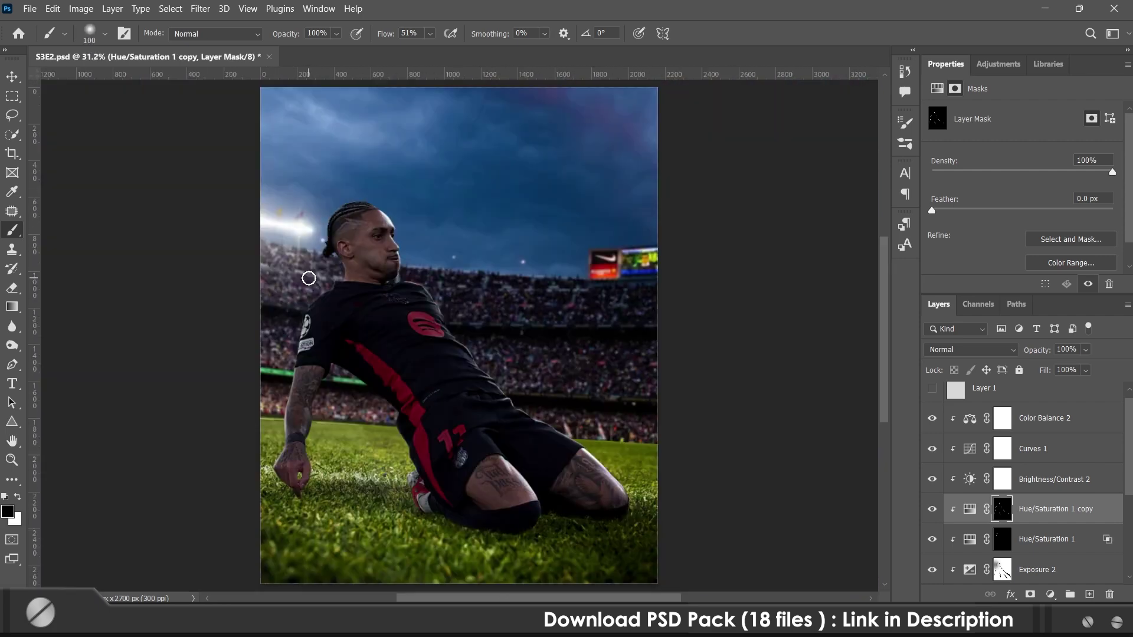
- Apply a Camera Raw Filter adjustment to the raphinha new layer
scroll(1026, 501, down, 3)
click(1033, 449)
click(200, 8)
click(228, 182)
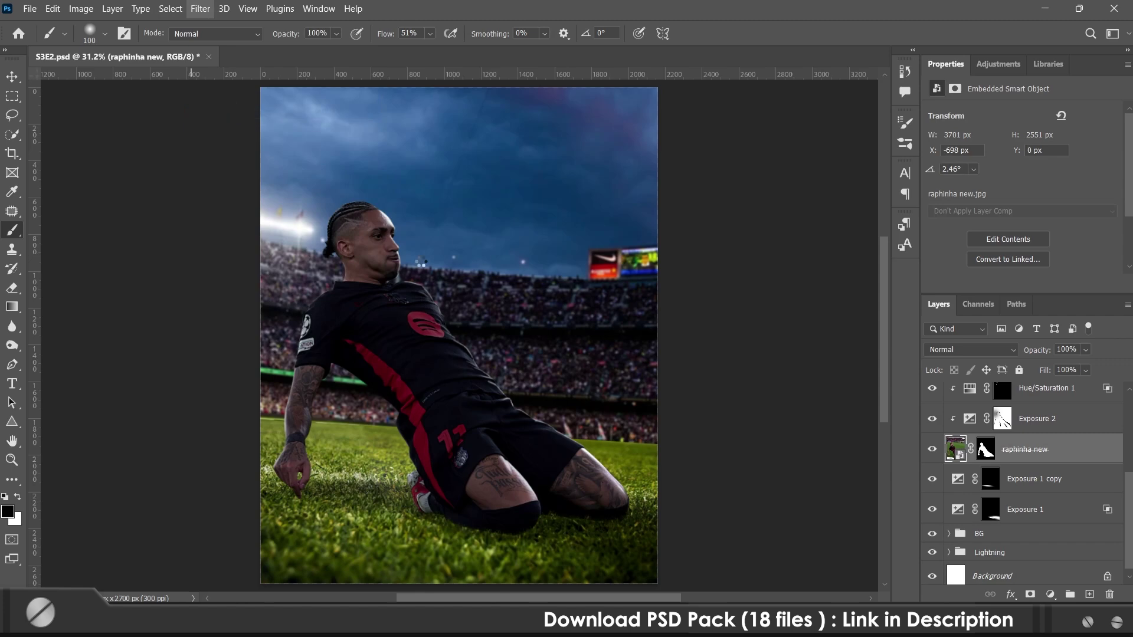
click(841, 217)
scroll(873, 265, down, 3)
drag(913, 294, 944, 295)
double_click(944, 294)
click(944, 554)
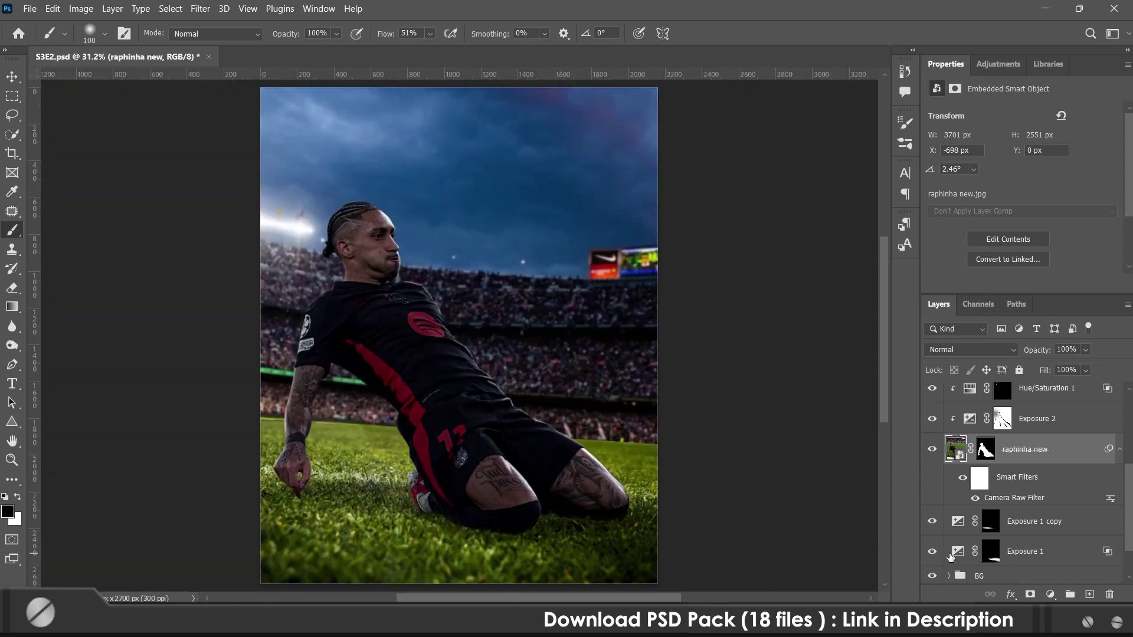
- Apply a Tilt-Shift blur to the raphinha new layer, centred on the player's waist, trying a 24 px blur
click(200, 8)
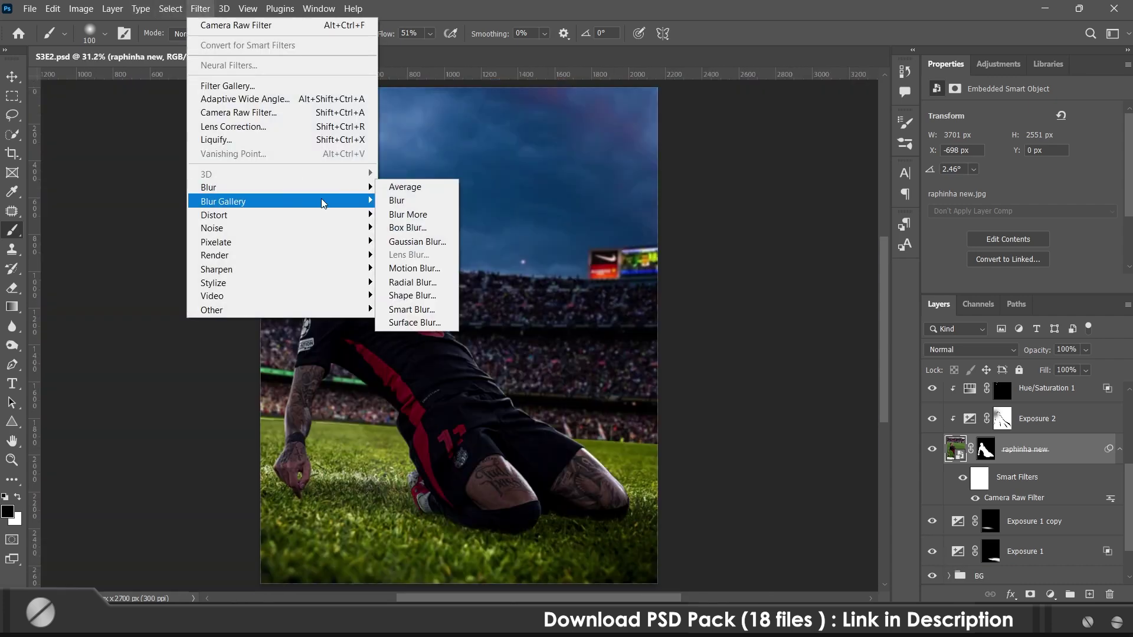
click(413, 233)
drag(488, 276, 509, 400)
mouse_move(1025, 161)
mouse_down()
mouse_move(1002, 165)
mouse_move(1044, 163)
mouse_move(1036, 167)
mouse_up()
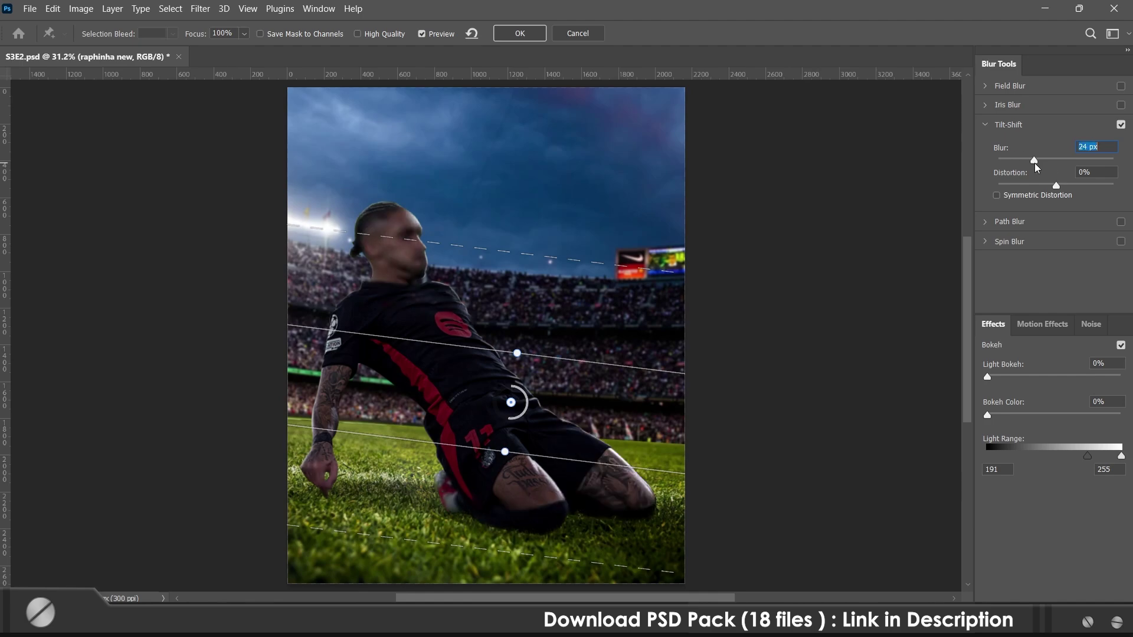
click(519, 33)
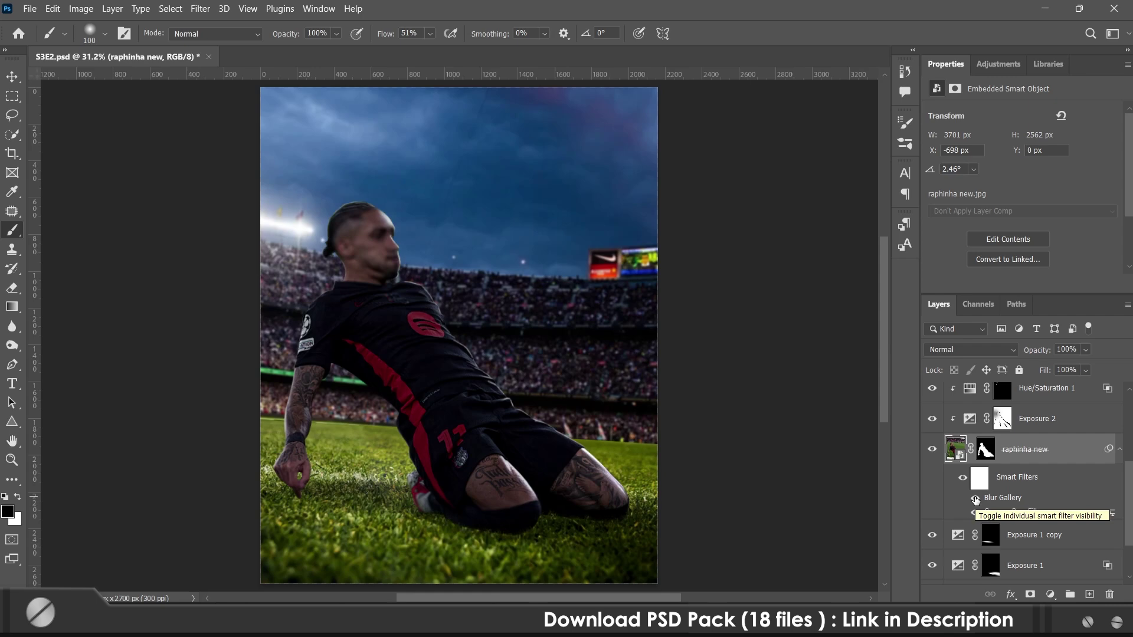
- Set the Tilt-Shift blur to 16 px and shift its sharp zone up towards the player's upper body
double_click(1015, 498)
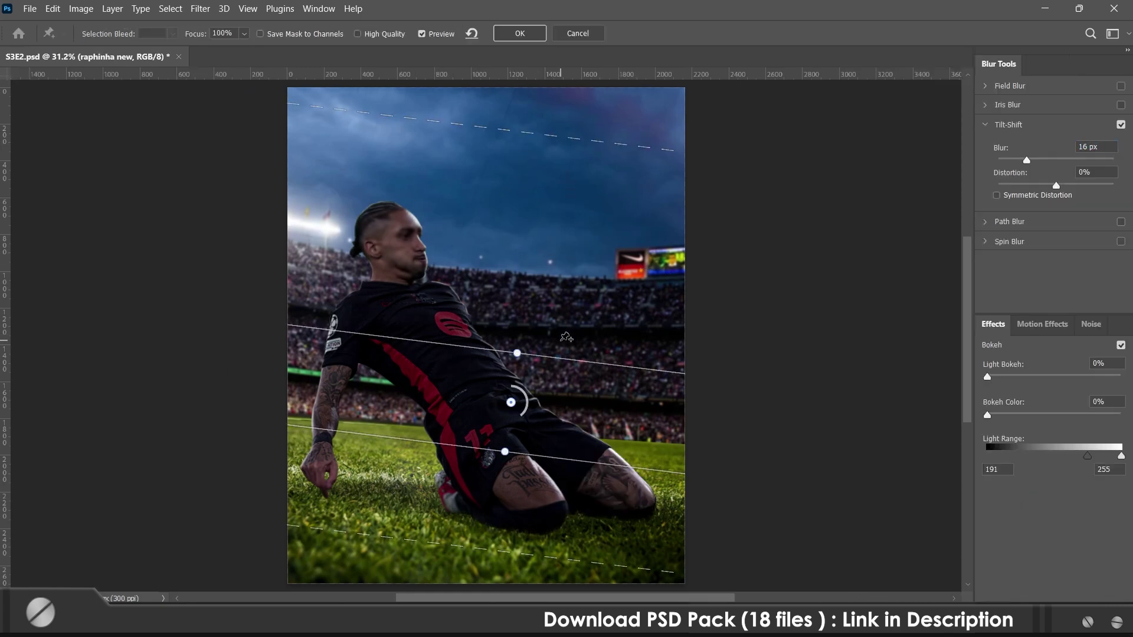
drag(579, 360, 578, 299)
drag(578, 460, 579, 411)
click(519, 33)
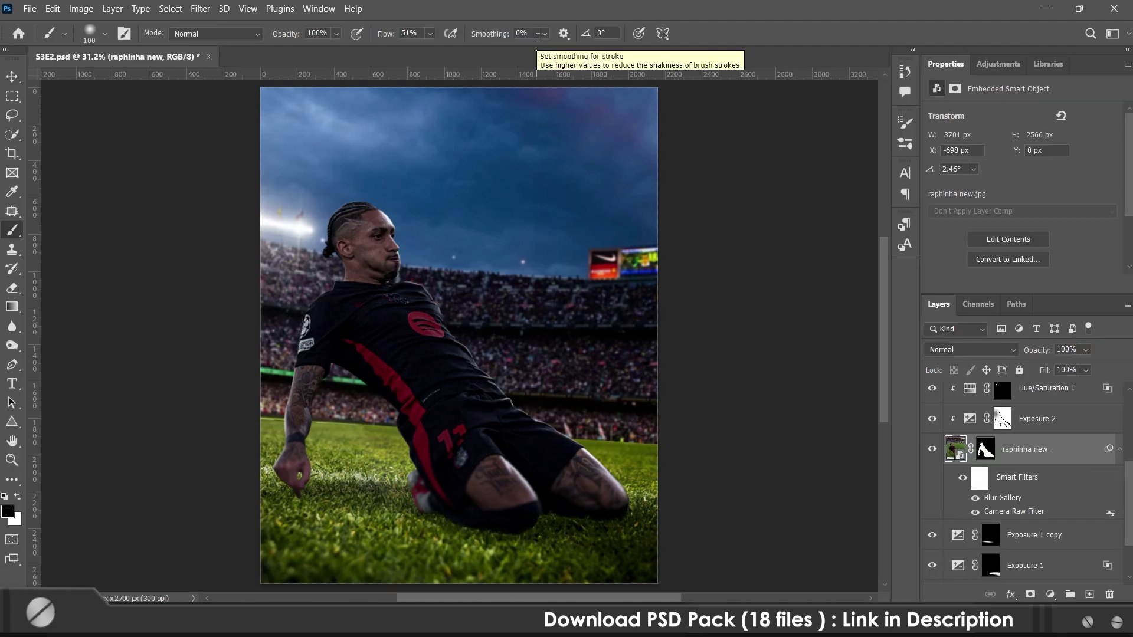
- Reduce the Tilt-Shift blur amount on the raphinha new layer
double_click(1007, 499)
drag(1027, 161, 1019, 162)
click(526, 34)
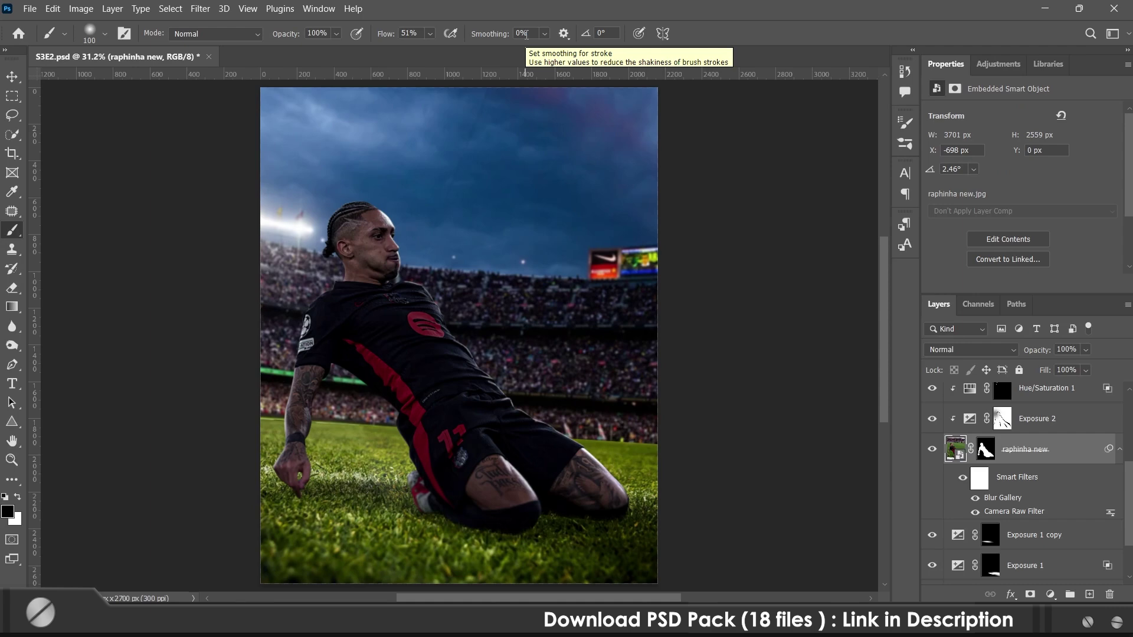
- Add a light grey #dddddd Solid Color fill layer above Color Balance 2
click(1065, 534)
click(1050, 594)
click(1029, 343)
click(742, 295)
click(1075, 273)
click(971, 349)
click(973, 375)
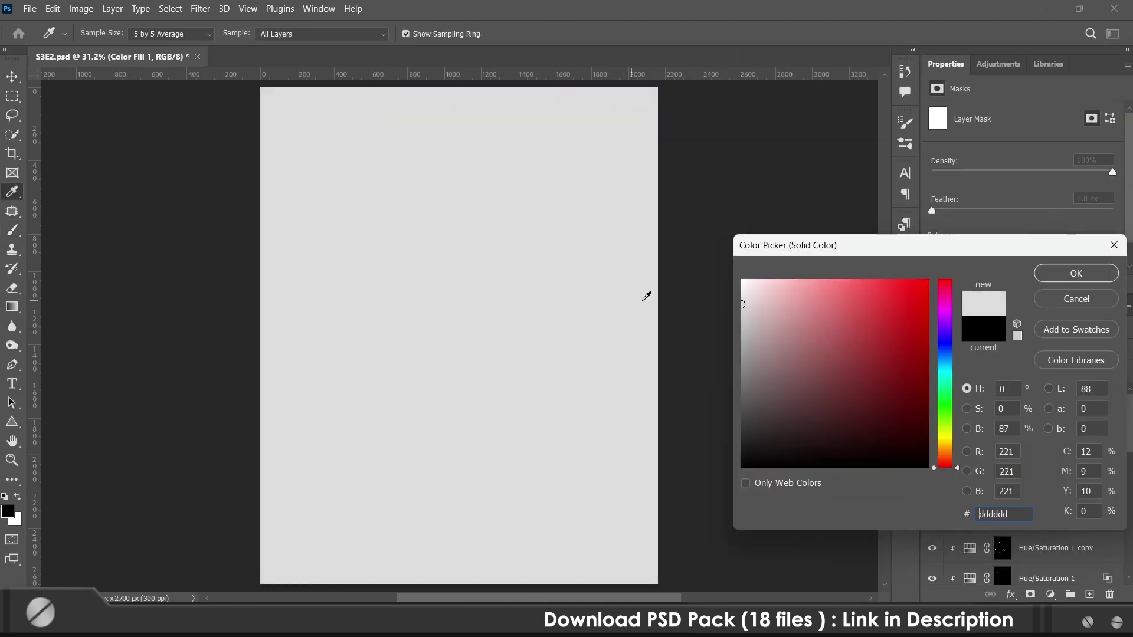
click(1076, 273)
- Set the Color Fill 1 layer to Linear Dodge (Add) and lighten its fill colour, ending with its mask selected
click(971, 349)
click(967, 374)
double_click(957, 425)
drag(744, 303, 741, 294)
click(1076, 273)
click(989, 427)
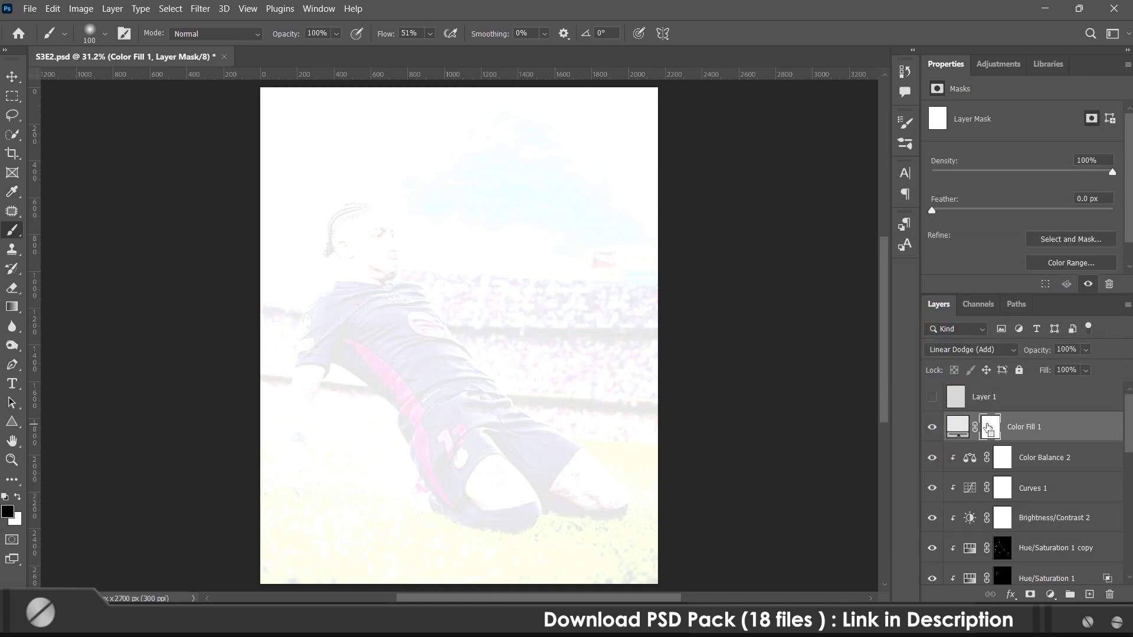
- Invert the Color Fill 1 mask to black and paint a faint white glow on it with a 3200 px soft brush
key(ctrl+i)
key(ctrl+minus)
key(ctrl+minus)
key(bracketright)
key(bracketright)
key(bracketright)
key(bracketright)
key(bracketright)
key(bracketright)
key(bracketright)
key(bracketright)
key(bracketright)
key(bracketright)
key(bracketright)
key(bracketright)
key(bracketright)
key(bracketright)
key(bracketright)
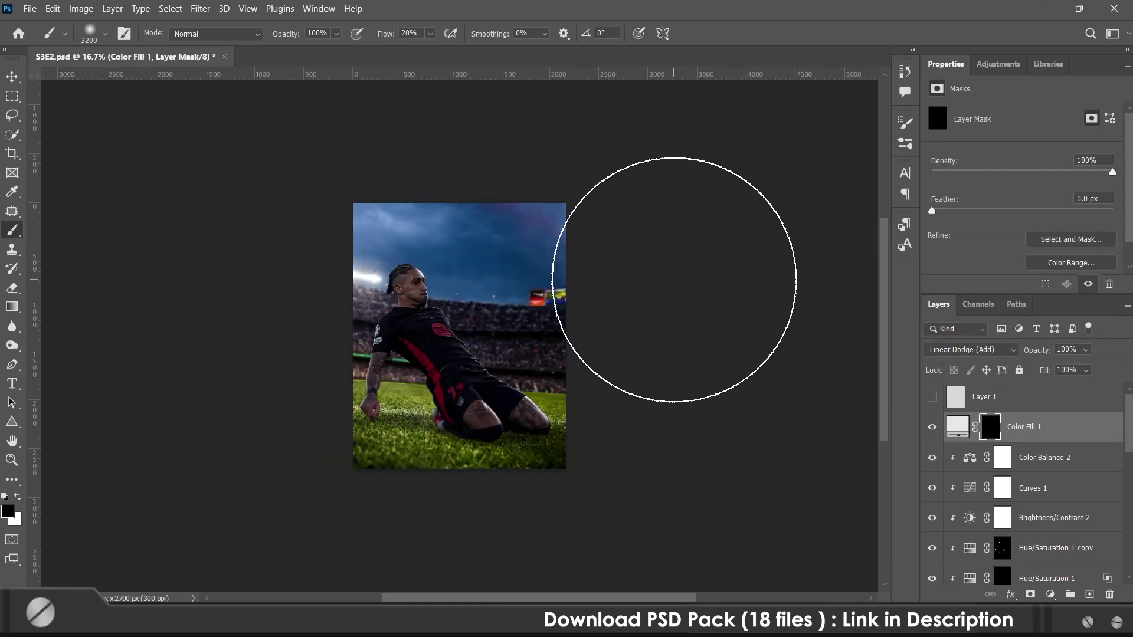
key(x)
key(ctrl+0)
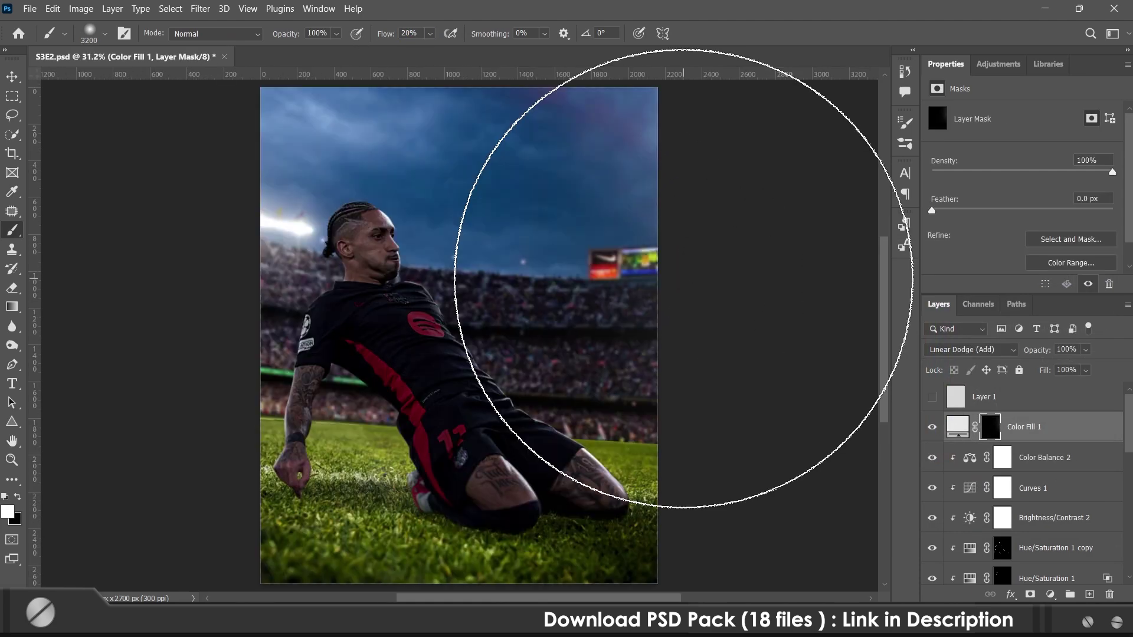
- Paint on the Exposure 1 mask to deepen the shadow on the grass beside the player, using a flattened 500 px brush
scroll(1042, 503, down, 5)
click(1003, 459)
scroll(1004, 466, down, 1)
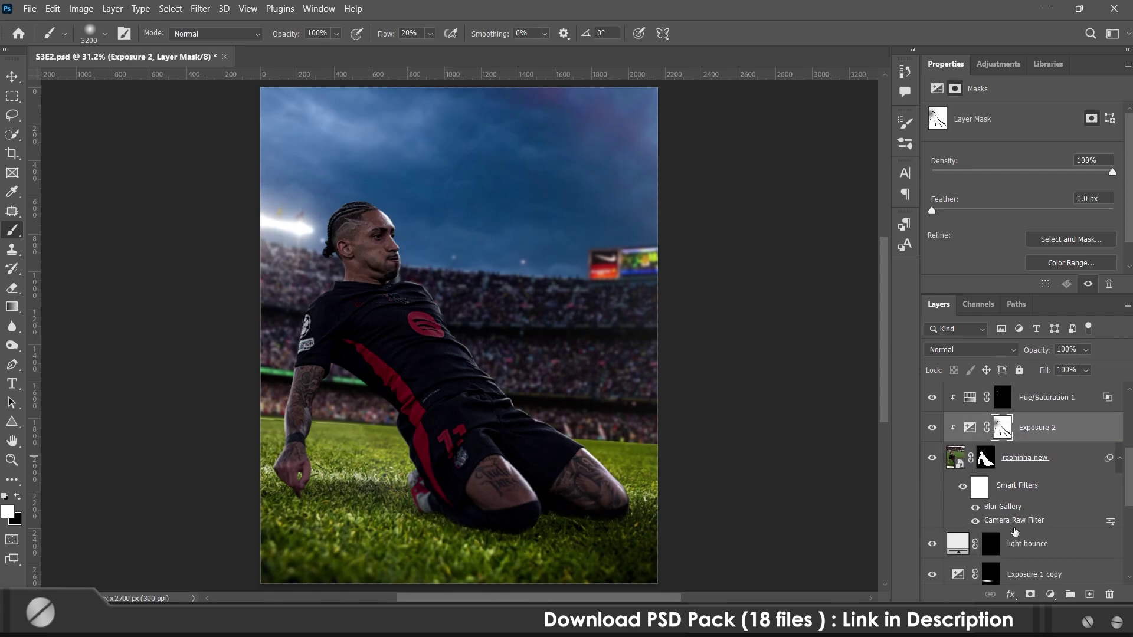
scroll(1022, 542, down, 2)
click(992, 549)
key(bracketleft)
key(bracketleft)
key(bracketleft)
key(bracketleft)
key(bracketleft)
key(bracketleft)
key(bracketleft)
key(bracketleft)
key(bracketleft)
key(bracketleft)
key(bracketleft)
key(bracketleft)
key(bracketleft)
key(bracketleft)
key(bracketleft)
key(bracketleft)
key(bracketleft)
key(bracketleft)
key(bracketleft)
key(bracketleft)
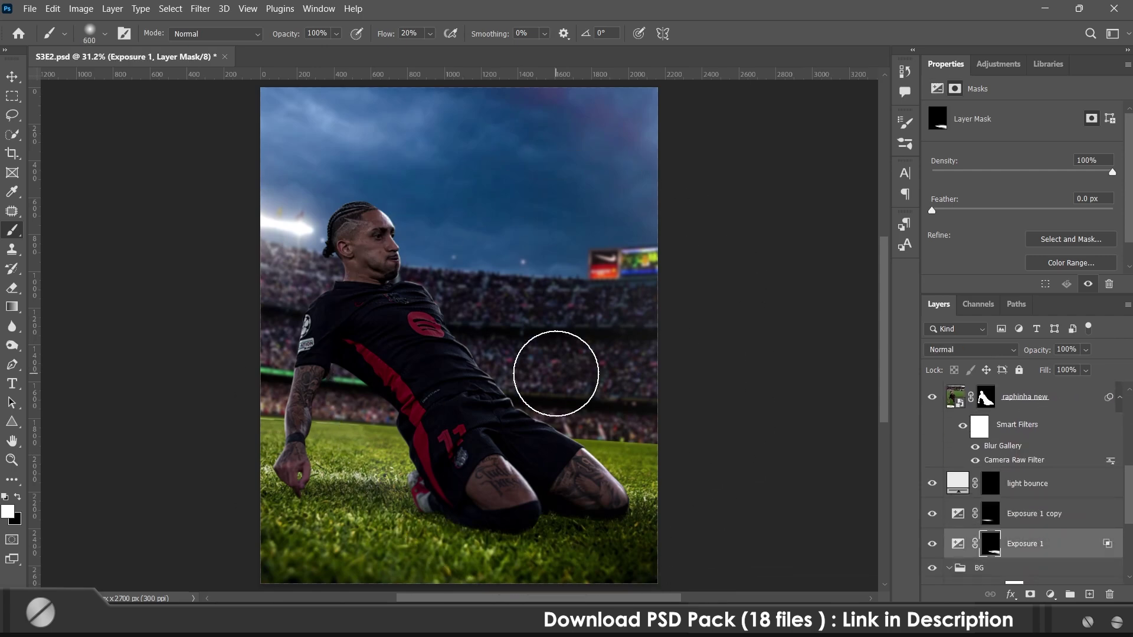
right_click(500, 351)
drag(539, 290, 543, 308)
click(423, 366)
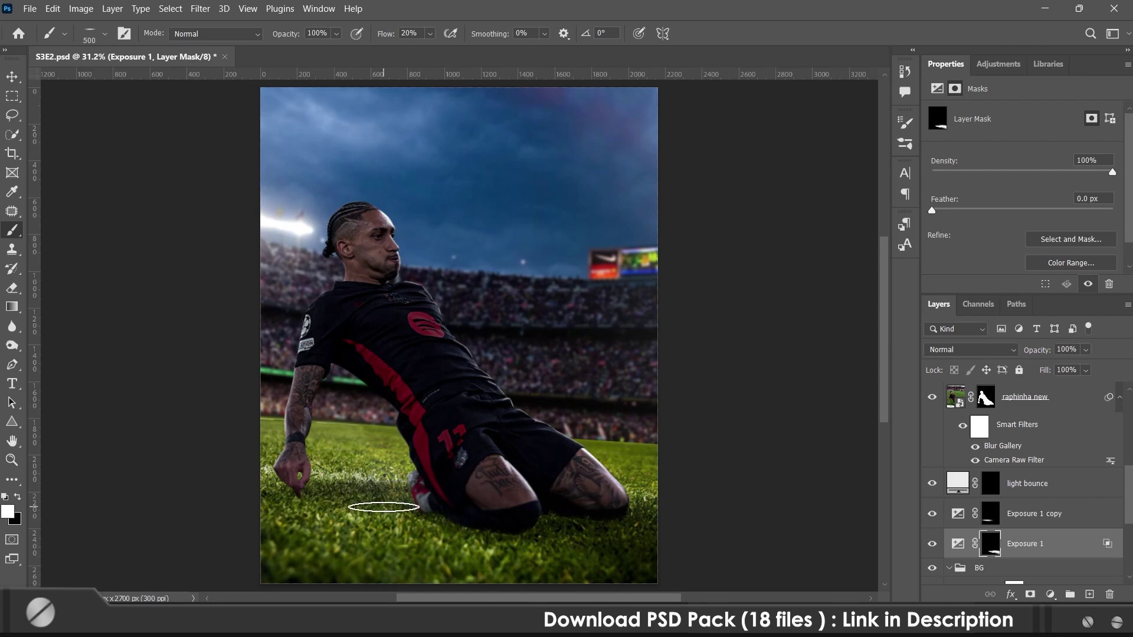
key(ctrl+minus)
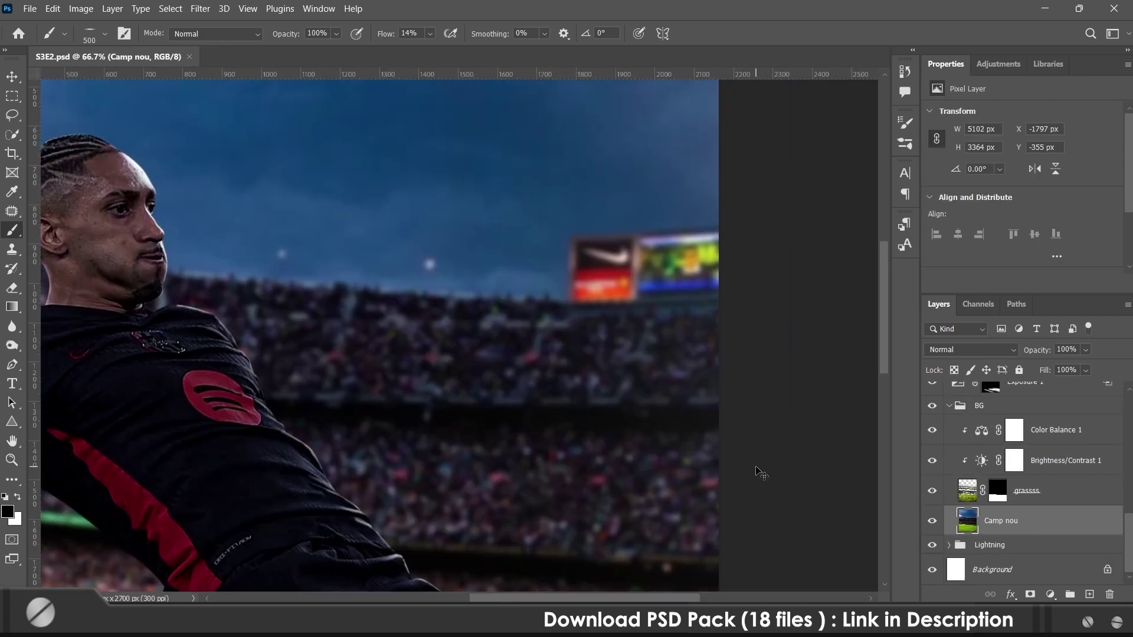
- Lasso the swoosh panel on the Camp nou scoreboard, copy it to a new layer and flip it horizontally
scroll(649, 265, up, 3)
key(l)
drag(307, 276, 388, 270)
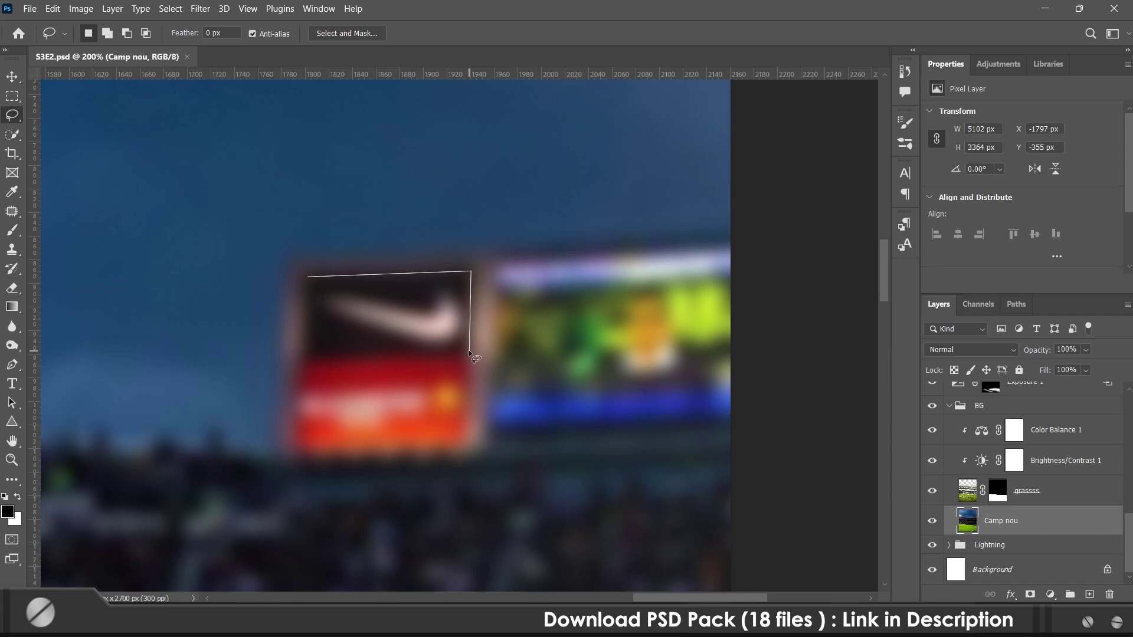
key(ctrl+j)
key(ctrl+t)
right_click(337, 285)
click(366, 571)
key(Return)
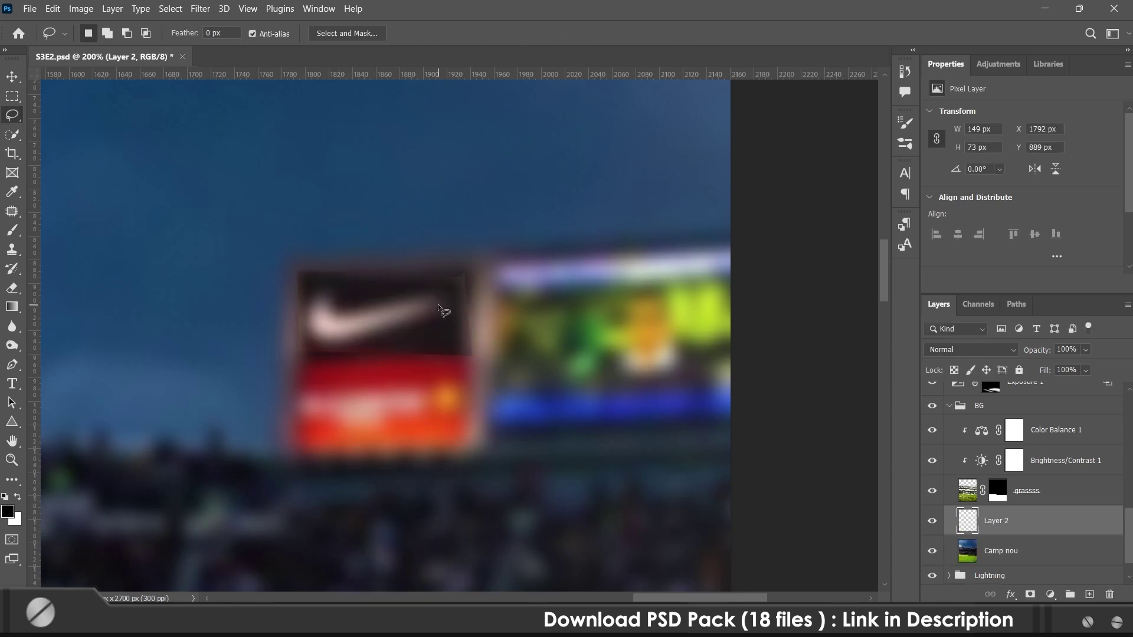
- Stretch the flipped swoosh patch on Layer 2 slightly wider to fit the scoreboard panel
scroll(466, 301, up, 1)
key(e)
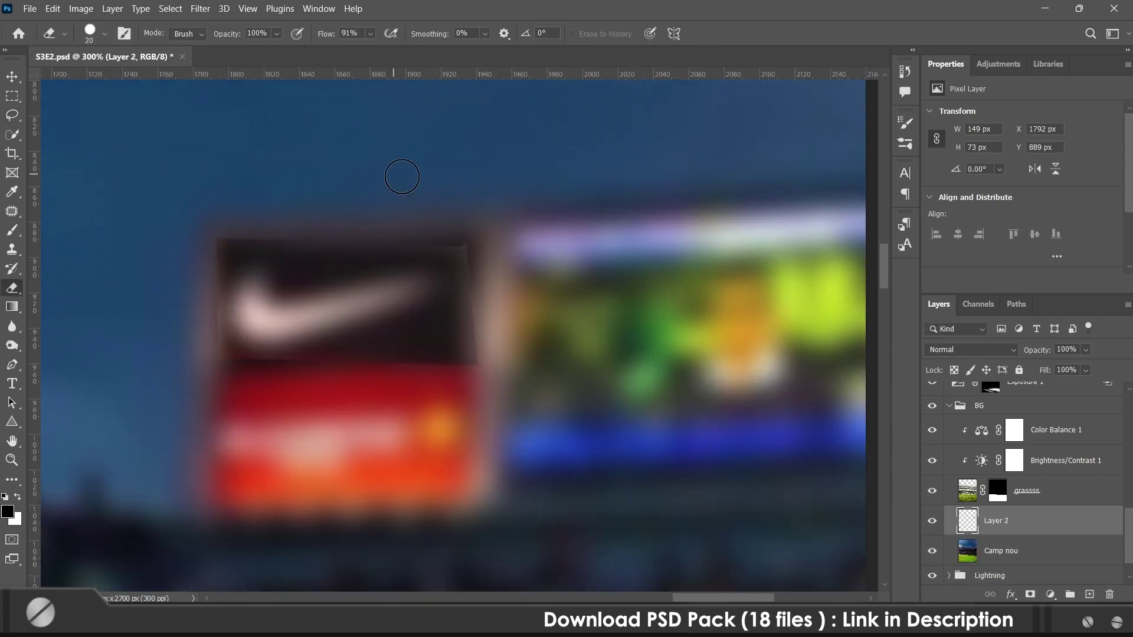
key(ctrl+z)
key(ctrl+t)
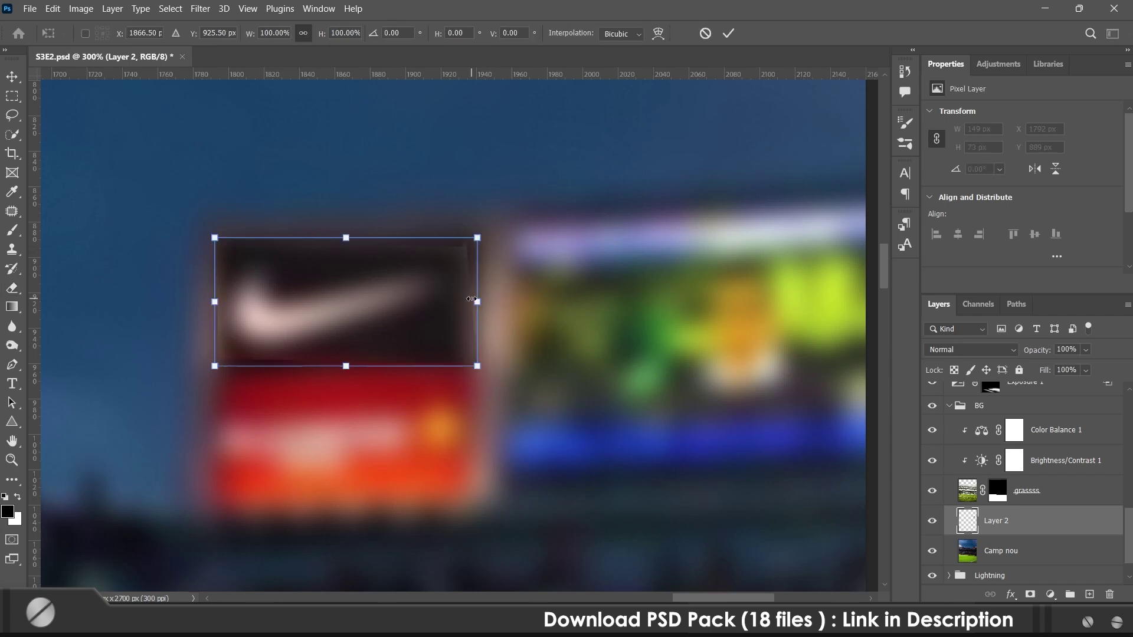
drag(478, 302, 484, 302)
key(Return)
key(ctrl+0)
- Paint white rim light on the light bounce mask along the player's head, shoulder and arm, reducing the soft brush to 80 px
scroll(637, 242, up, 7)
right_click(674, 260)
double_click(791, 447)
drag(676, 281, 687, 326)
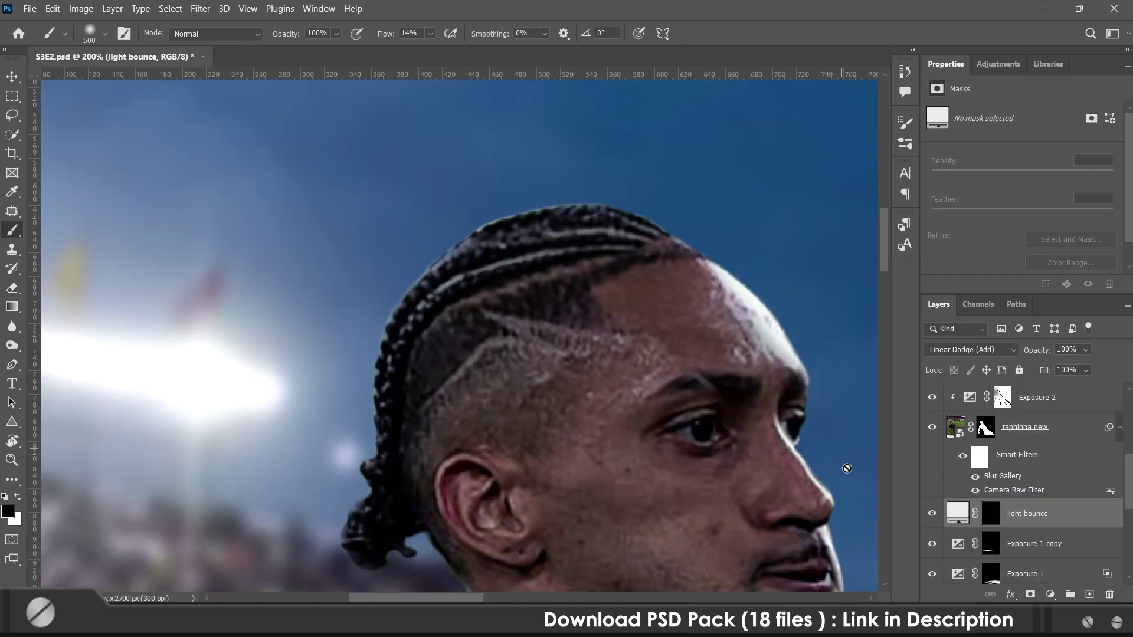
scroll(513, 260, down, 10)
scroll(568, 250, down, 10)
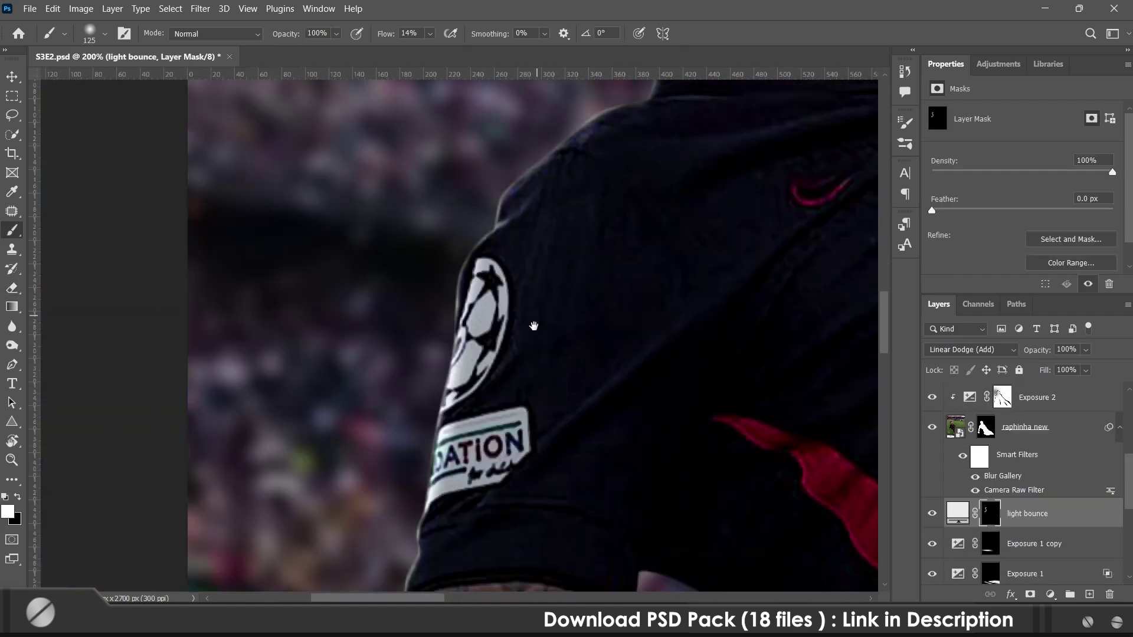
key(bracketleft)
key(bracketleft)
key(bracketleft)
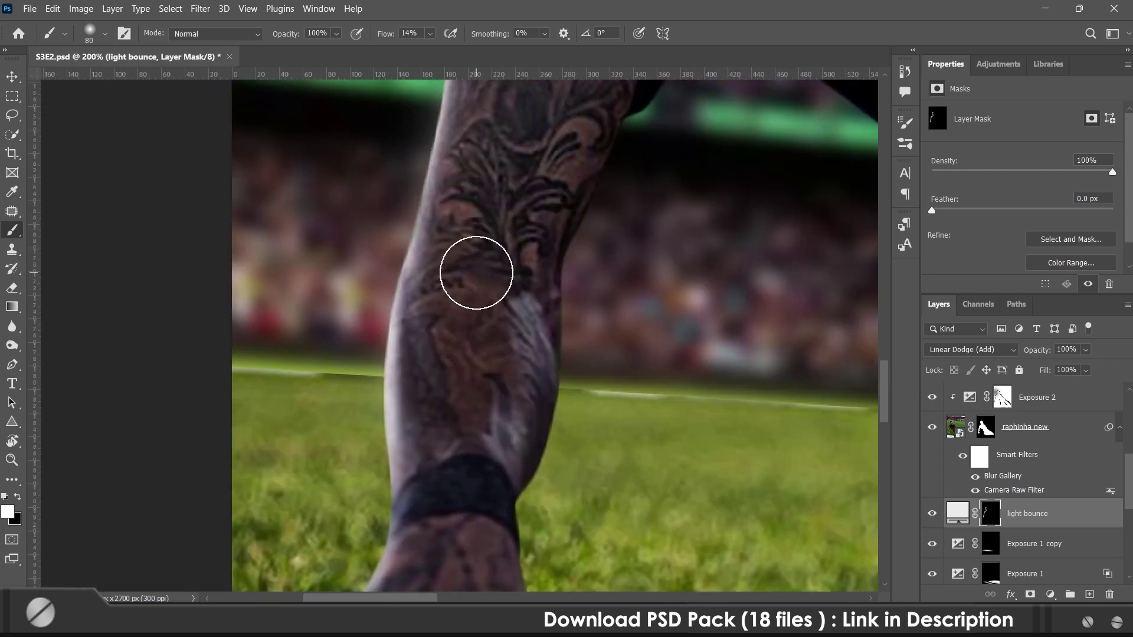
scroll(403, 280, down, 1)
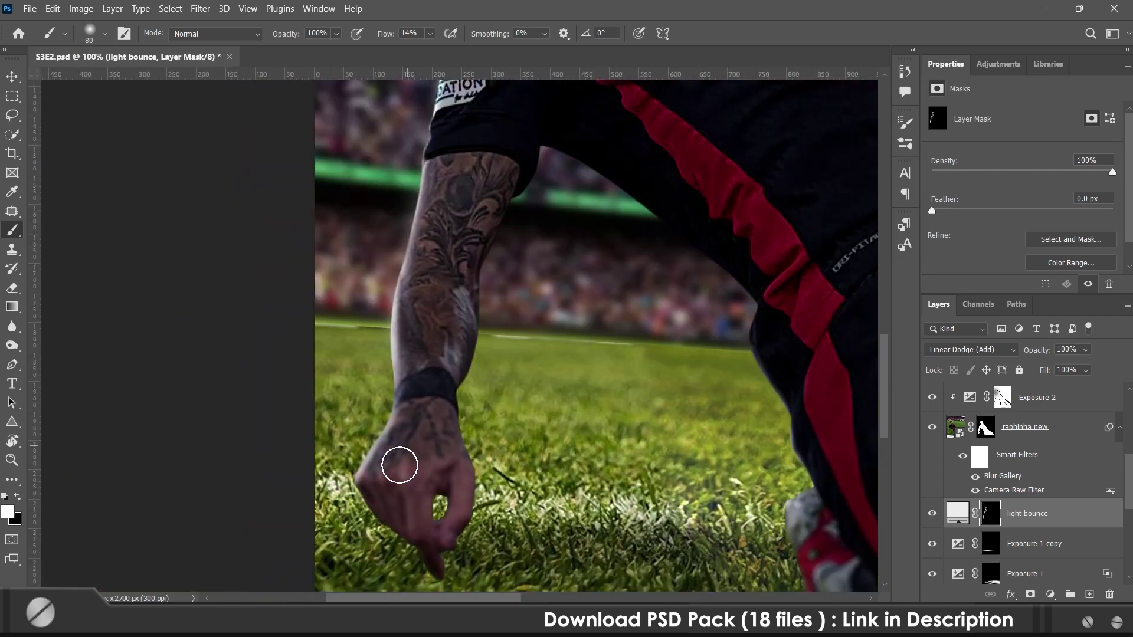
- Extend the rim light on the light bounce mask along the face, chest, shorts and thigh with the 80 px brush
drag(788, 293, 450, 262)
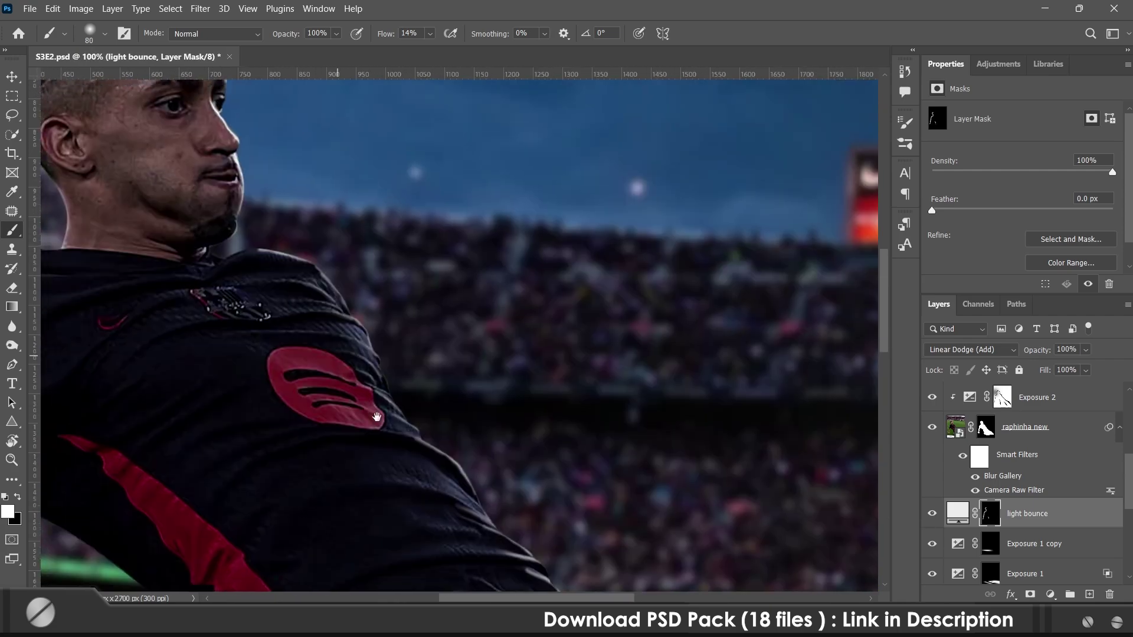
scroll(374, 247, up, 1)
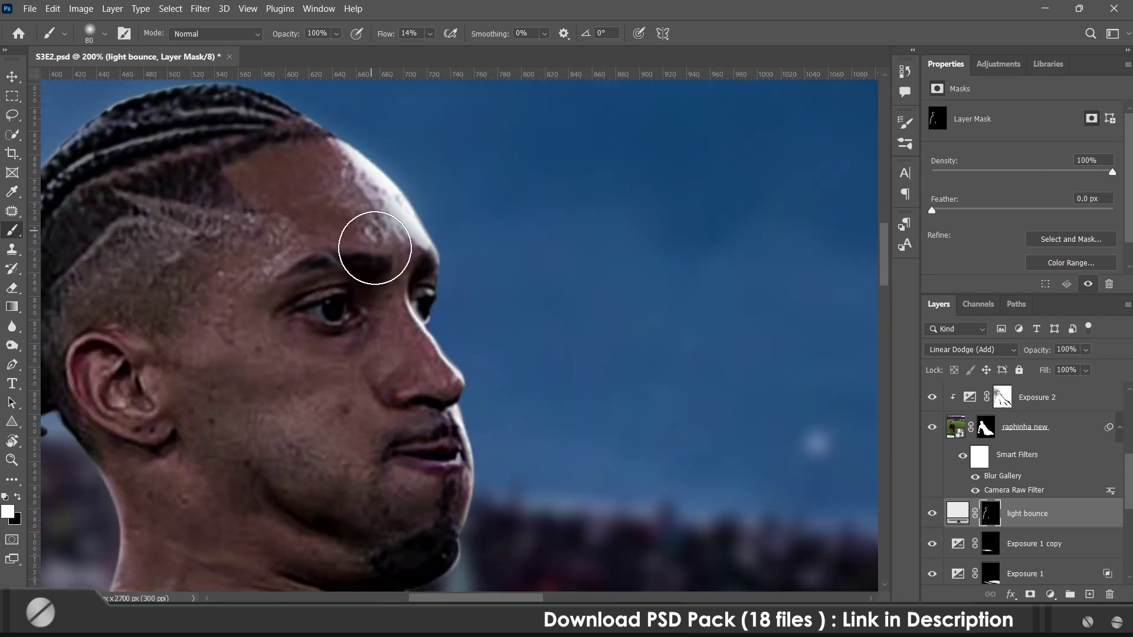
drag(415, 549, 372, 212)
drag(637, 449, 372, 170)
scroll(372, 170, down, 3)
scroll(445, 336, right, 10)
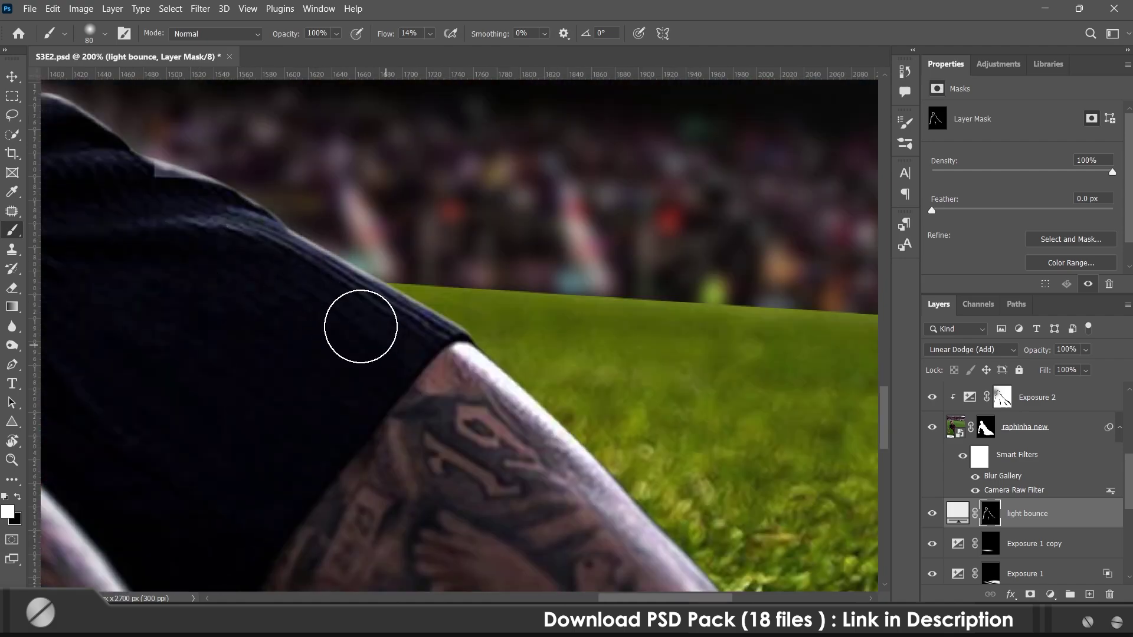
drag(605, 511, 349, 374)
key(ctrl+0)
scroll(344, 378, up, 3)
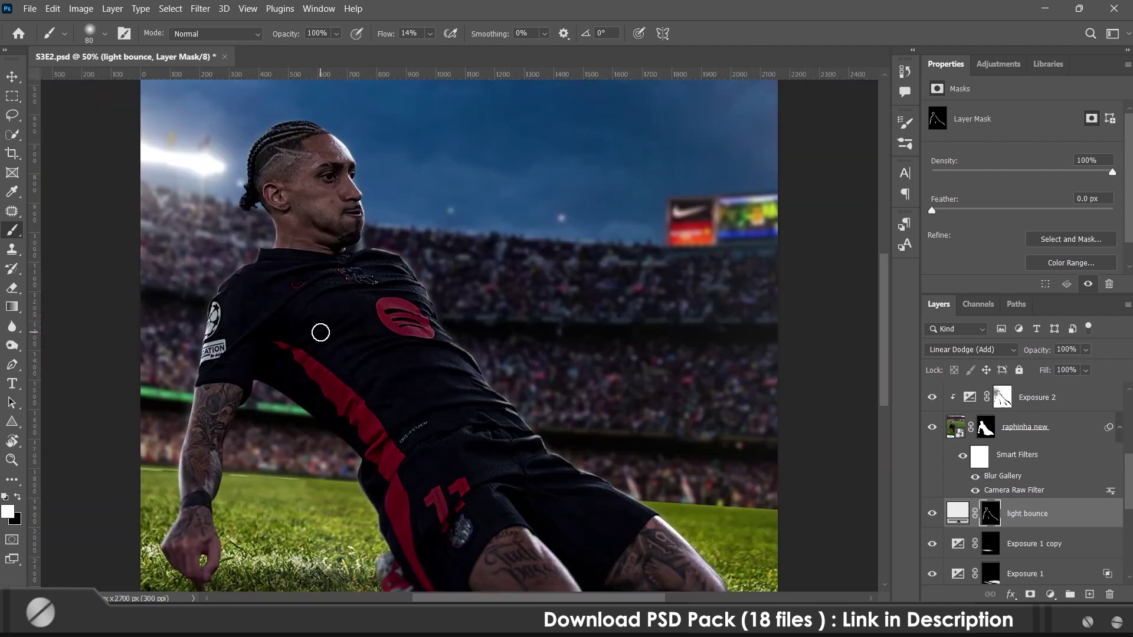
key(ctrl+0)
- Add a light blue Solid Color fill layer at the top of the BG group and invert its mask to black
scroll(1090, 507, down, 3)
click(1087, 532)
click(1050, 594)
click(1044, 338)
click(1072, 273)
click(1004, 500)
key(ctrl+i)
- Add a Levels adjustment layer above Color Balance 1 and slightly raise its black output level
scroll(1062, 501, down, 1)
click(1083, 502)
click(1050, 595)
click(1044, 396)
drag(953, 260, 961, 263)
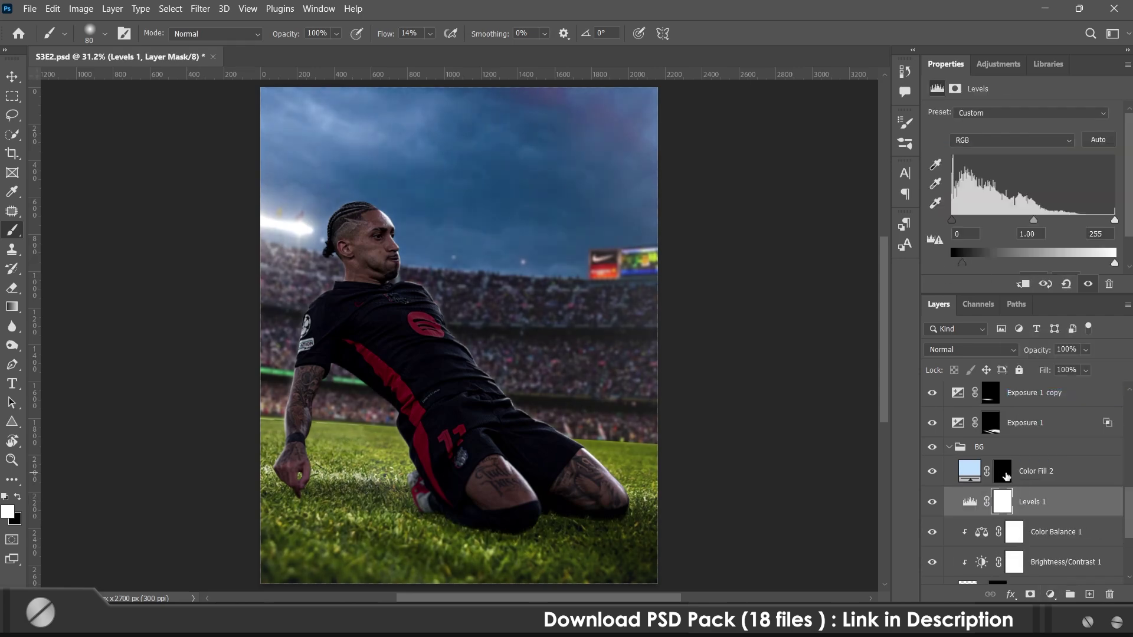
- Paint light blue haze on the Color Fill 2 mask where the stands meet the pitch, using a large low-flow soft brush
click(1005, 474)
scroll(631, 407, up, 2)
key(bracketright)
key(bracketright)
key(bracketright)
key(bracketright)
key(bracketright)
key(bracketright)
key(bracketright)
key(bracketright)
key(bracketright)
key(bracketright)
key(bracketright)
key(bracketright)
key(bracketright)
key(bracketright)
scroll(632, 407, down, 1)
drag(391, 39, 390, 39)
drag(690, 442, 224, 433)
key(ctrl+z)
drag(402, 37, 397, 36)
key(ctrl+z)
mouse_move(693, 440)
mouse_down()
mouse_move(202, 423)
mouse_move(684, 436)
mouse_move(607, 420)
mouse_up()
key(bracketleft)
- Choose a cloud-textured brush and paint mist at 6% flow over the stands and floodlight on the Color Fill 2 mask
click(905, 143)
scroll(536, 473, down, 15)
click(365, 455)
click(904, 143)
drag(318, 401, 339, 397)
drag(329, 204, 283, 242)
drag(646, 245, 608, 283)
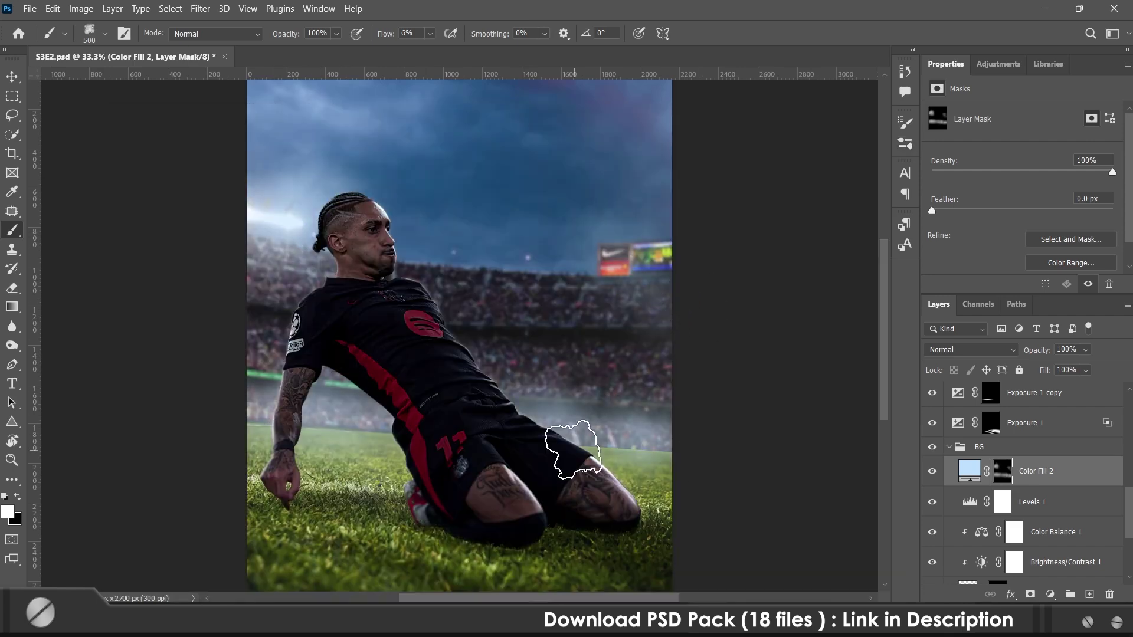
drag(665, 465, 626, 469)
- Enlarge the textured brush to 1100 px and paint faint mist along the lower edge of the grass
key(ctrl+minus)
key(ctrl+minus)
key(bracketright)
key(bracketright)
key(bracketright)
key(bracketright)
key(bracketright)
key(bracketright)
drag(378, 516, 542, 513)
key(ctrl+0)
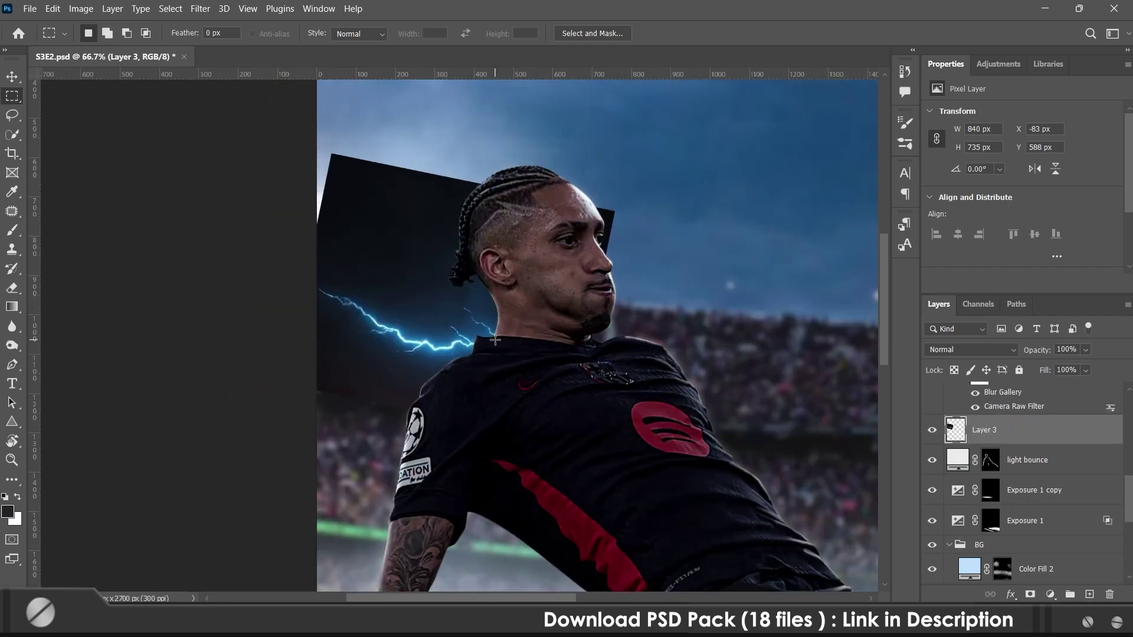
- Set the lightning on Layer 3 to Color Dodge and adjust its Levels to drop out the black background
click(970, 349)
click(989, 365)
key(ctrl+l)
drag(911, 308, 896, 307)
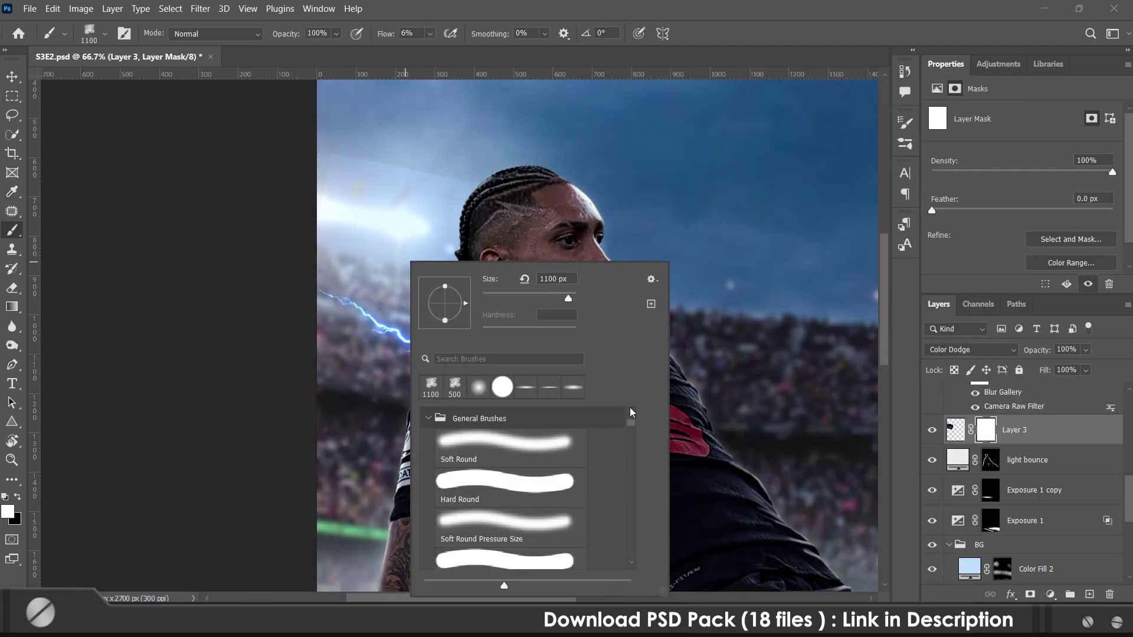
key(Escape)
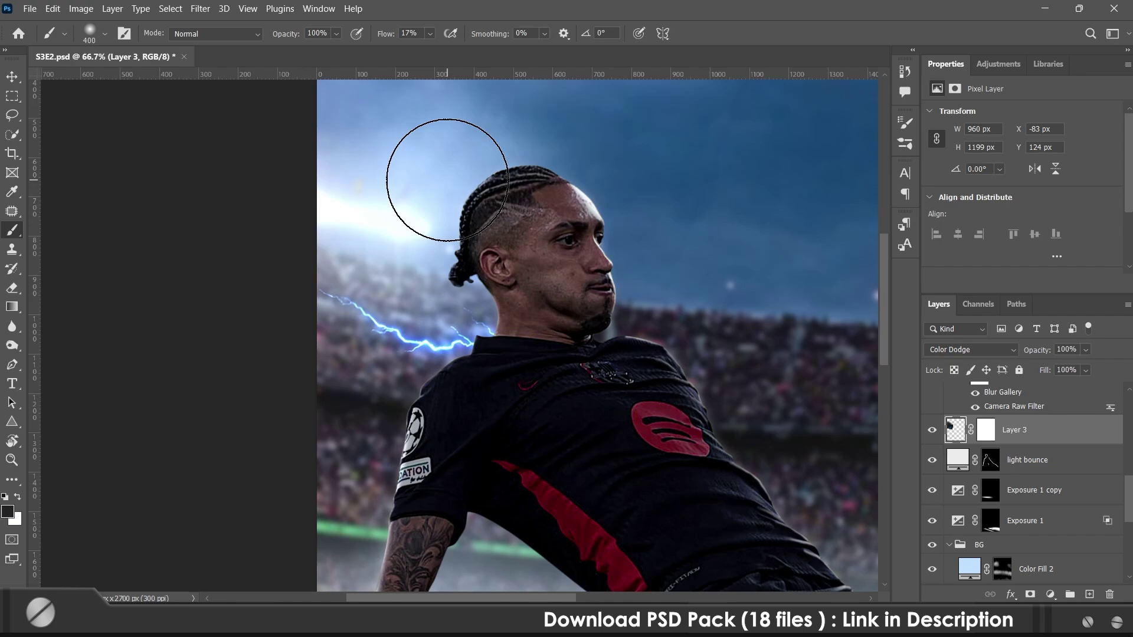
- Duplicate the Layer 3 lightning and move the copy lower so a second bolt meets the player's sleeve
key(ctrl+j)
key(ctrl+t)
key(Escape)
key(ctrl+t)
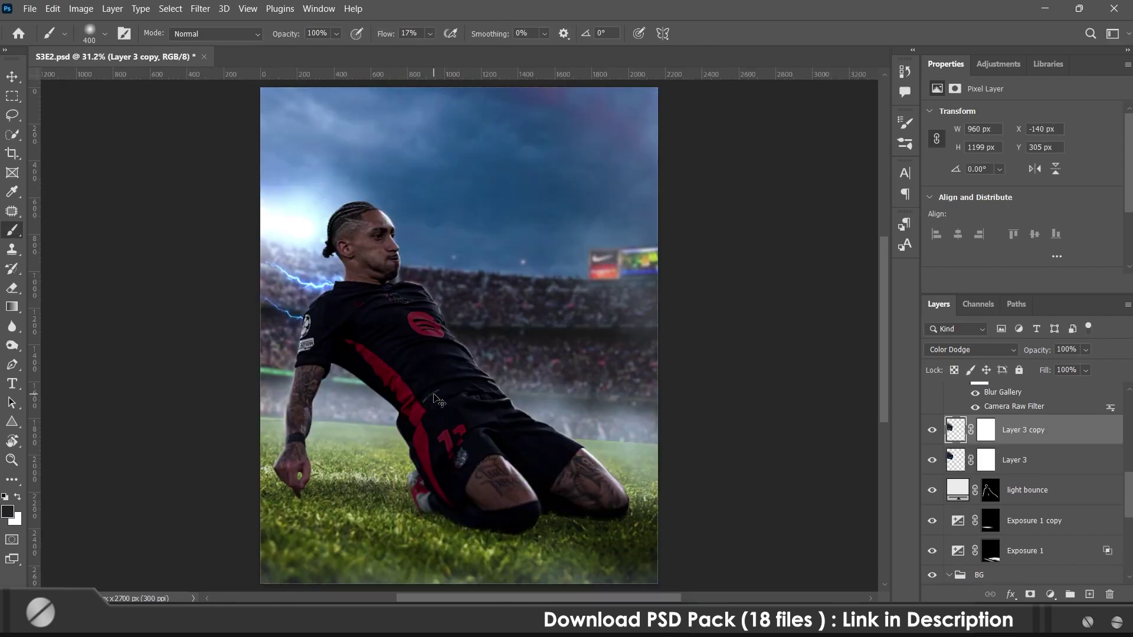
- Duplicate the lightning again, place it between the arm and torso, and mask its excess with a 250 px soft brush
key(ctrl+j)
key(ctrl+t)
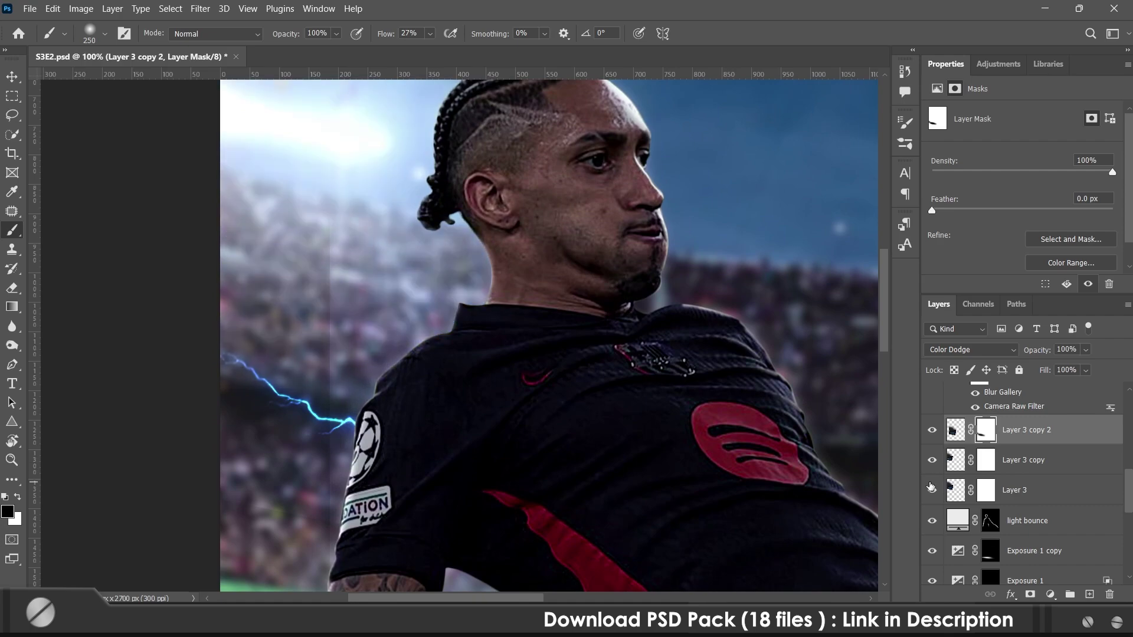
drag(426, 285, 419, 298)
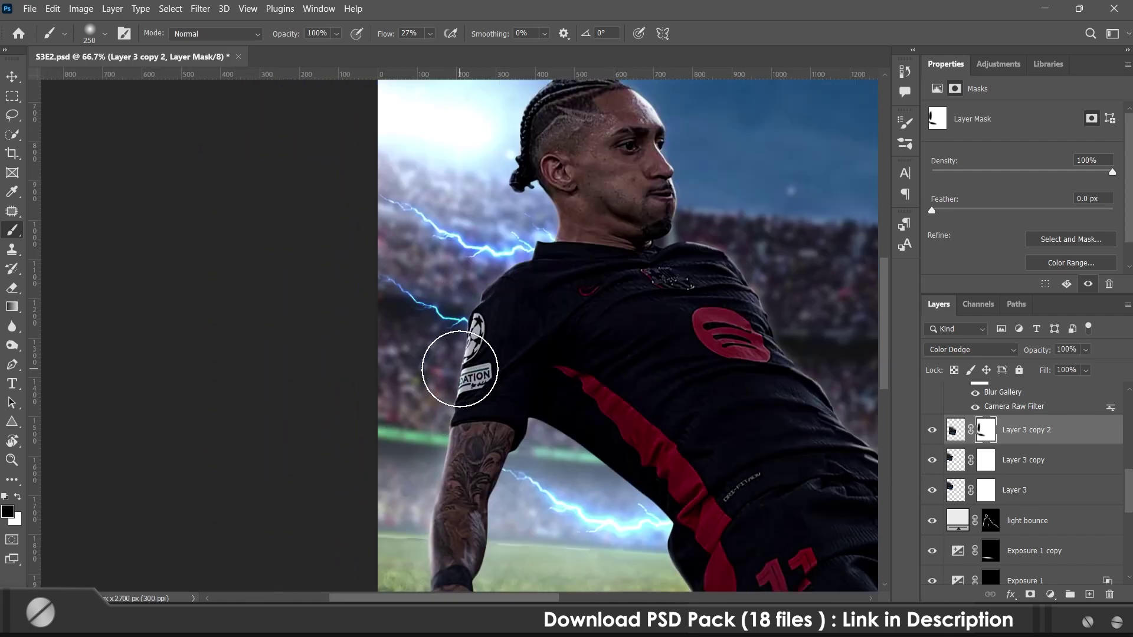
key(ctrl+0)
scroll(623, 354, up, 3)
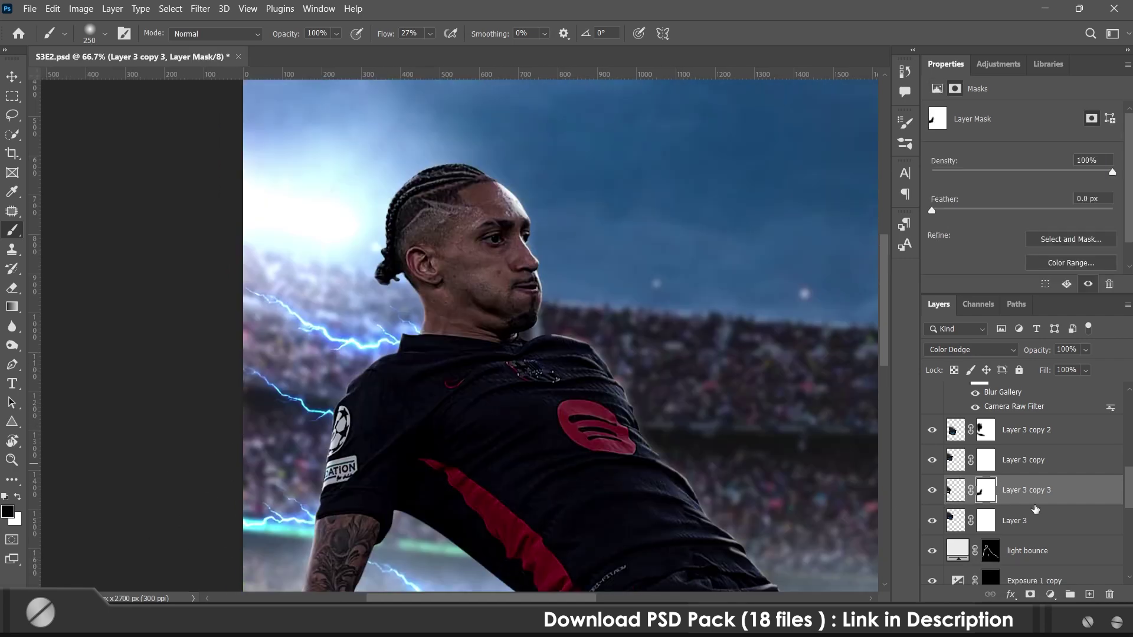
- Warp the Layer 3 copy lightning to reshape the bolt beside the player's sleeve
click(1015, 520)
key(ctrl+t)
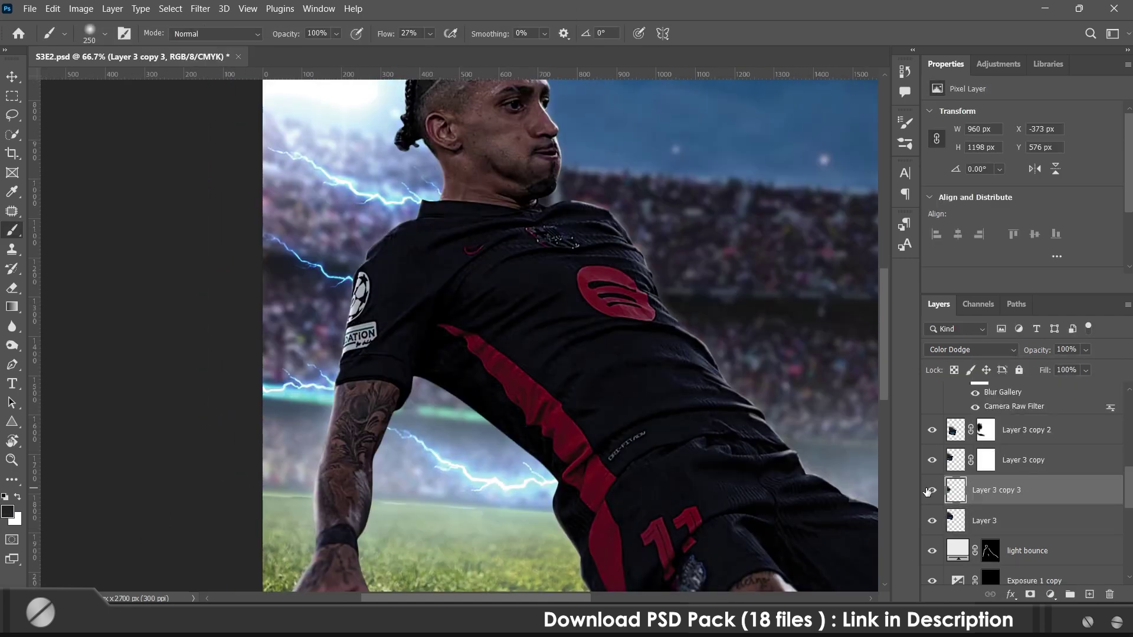
key(ctrl+t)
right_click(412, 227)
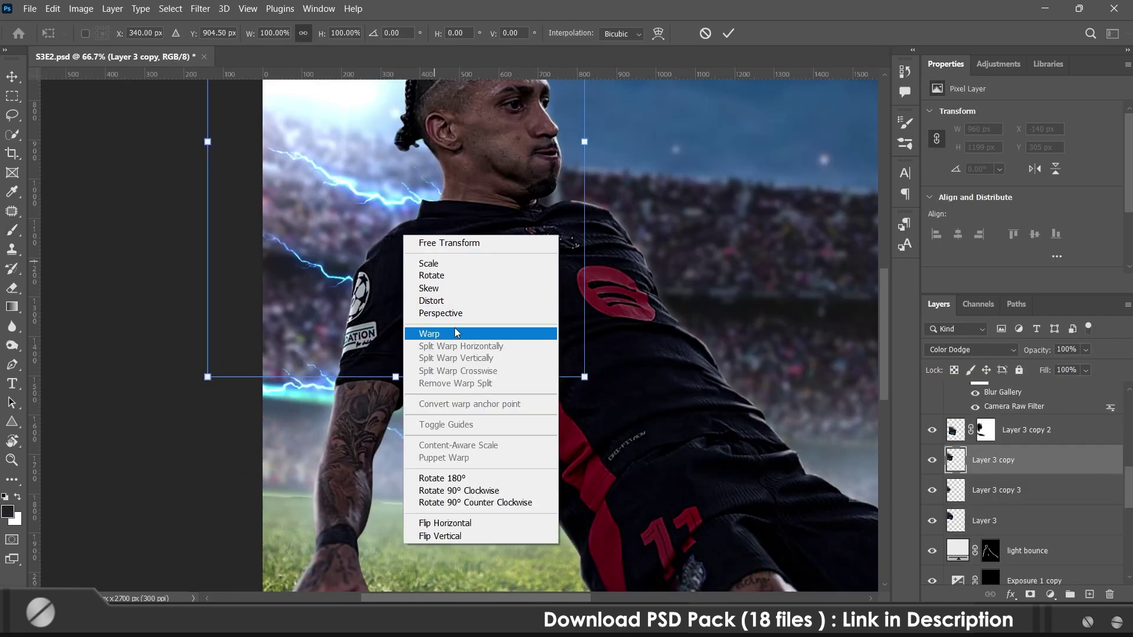
click(437, 326)
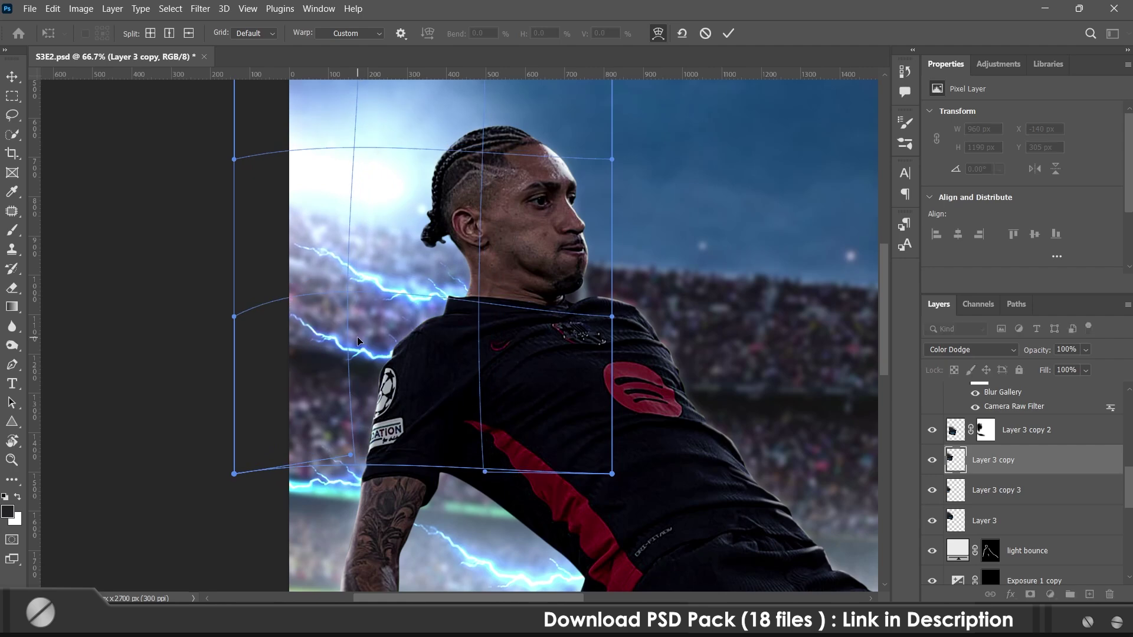
right_click(450, 246)
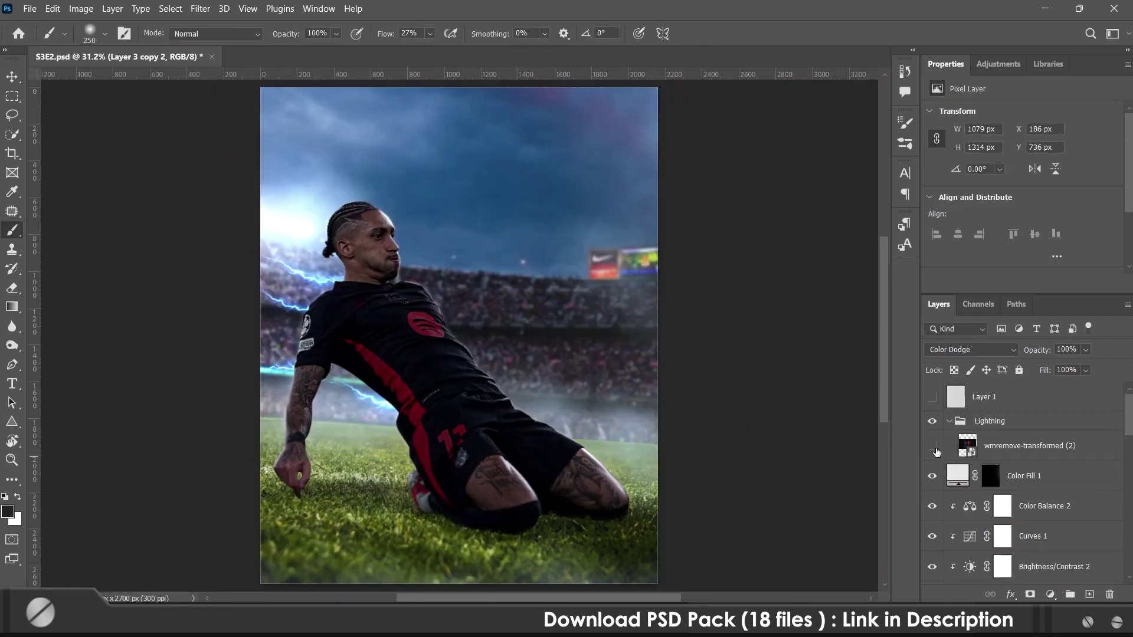
- Duplicate the lightning as Layer 3 copy 4 below Color Fill 1, and isolate one bolt beside the player's chin by masking and merging the mask
scroll(1003, 455, down, 6)
scroll(1009, 455, up, 2)
click(1011, 519)
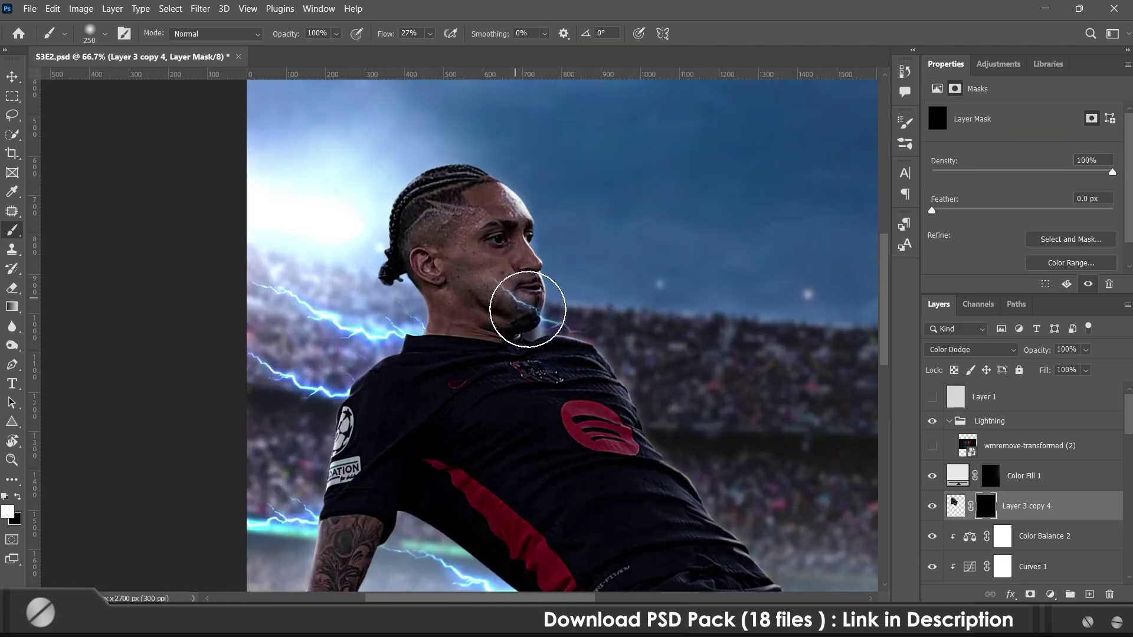
click(658, 33)
key(Return)
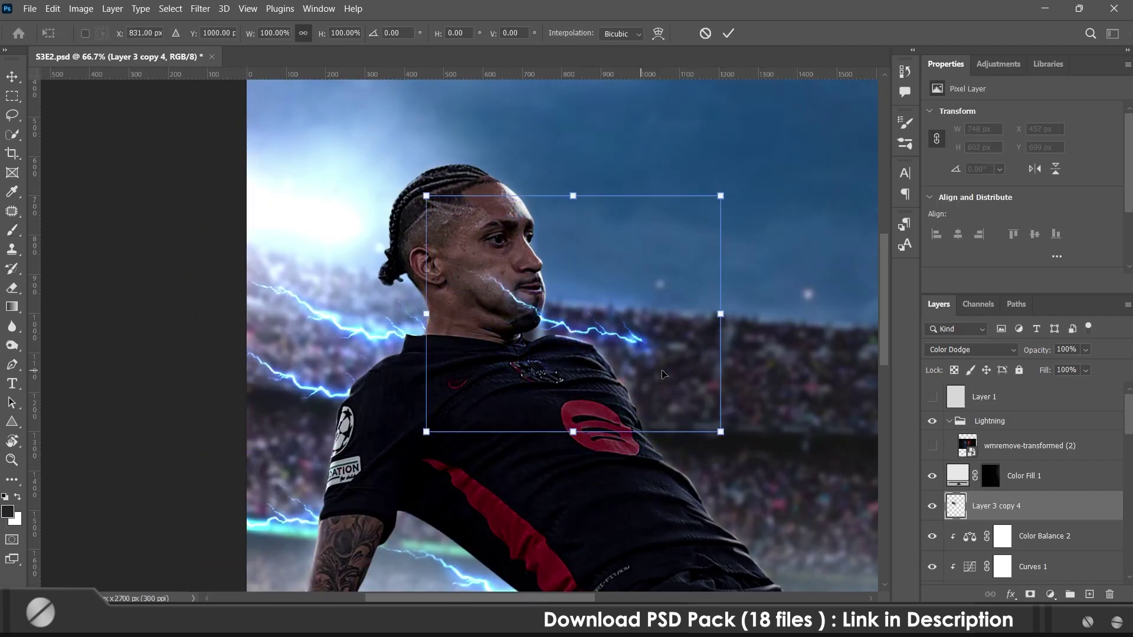
- Puppet Warp the chin bolt down along the shirt's chest edge, and mask out its part over the face with a 40 px brush
click(53, 9)
click(85, 289)
click(528, 308)
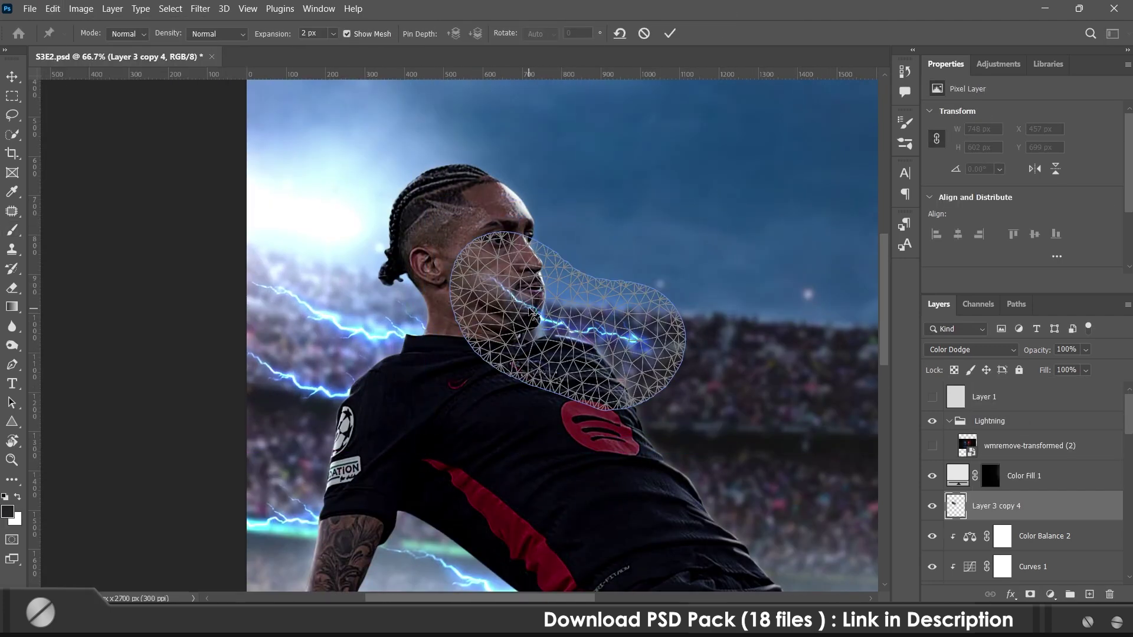
click(572, 331)
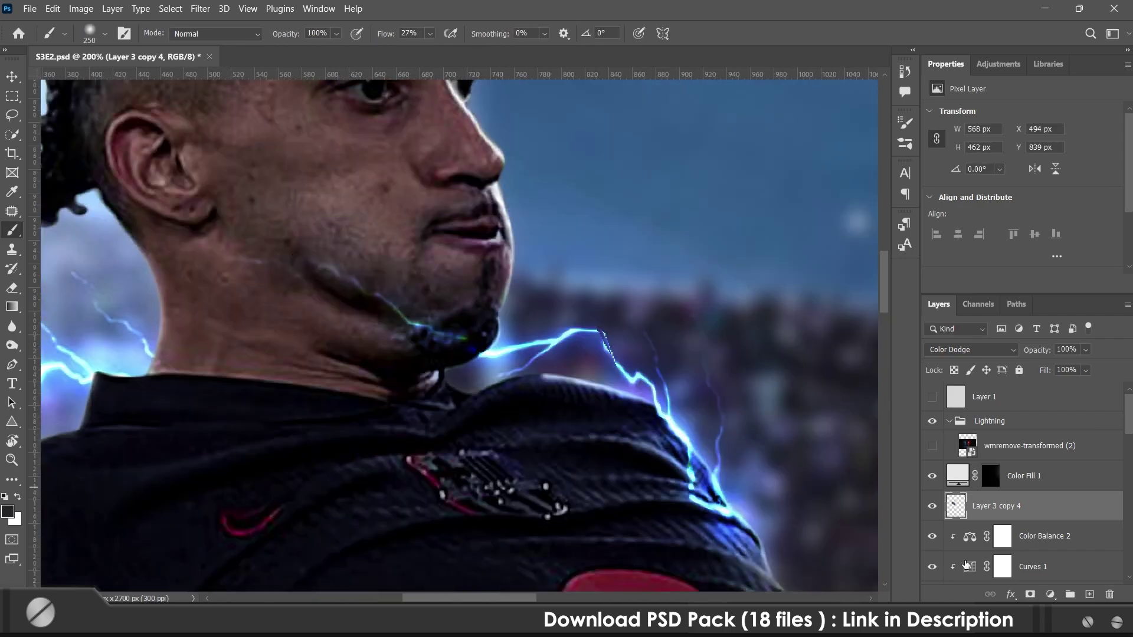
right_click(367, 283)
key(Return)
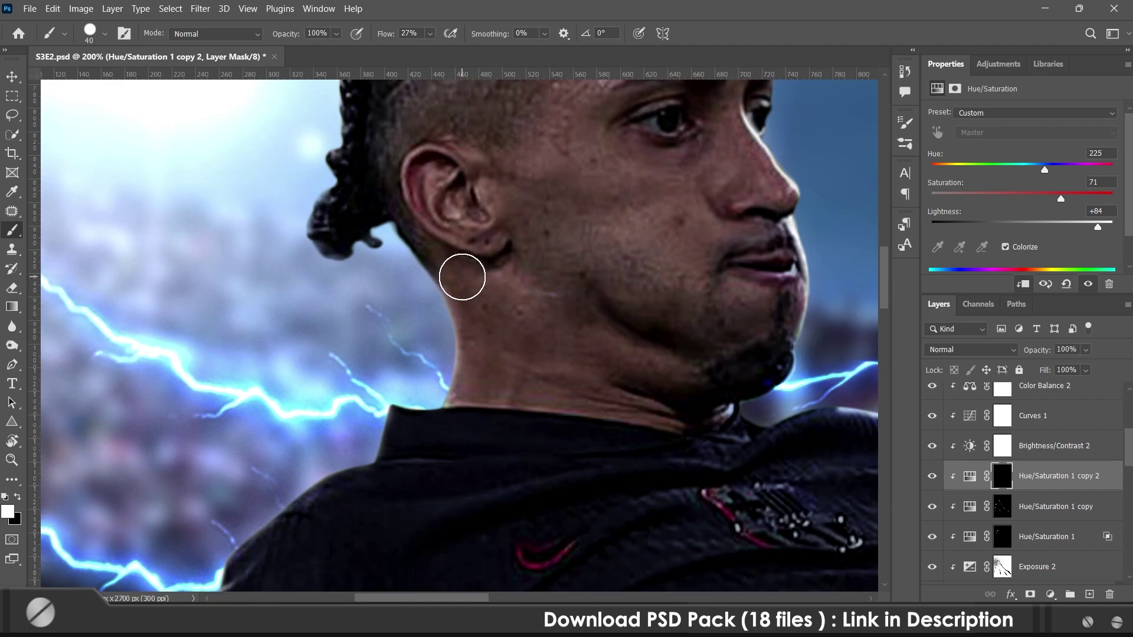
- Paint rim glow on the neck and shoulder in the Hue/Saturation 1 copy 2 mask with a 30 px brush, using Saturation 93 and Lightness +68
right_click(405, 274)
key(Return)
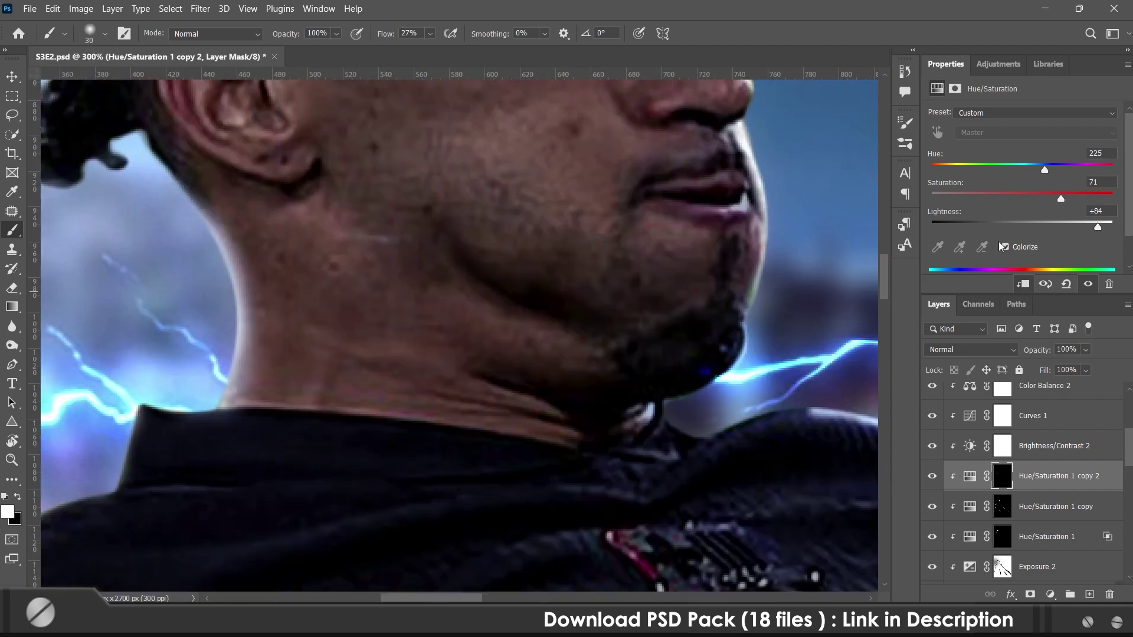
drag(1060, 199, 1105, 196)
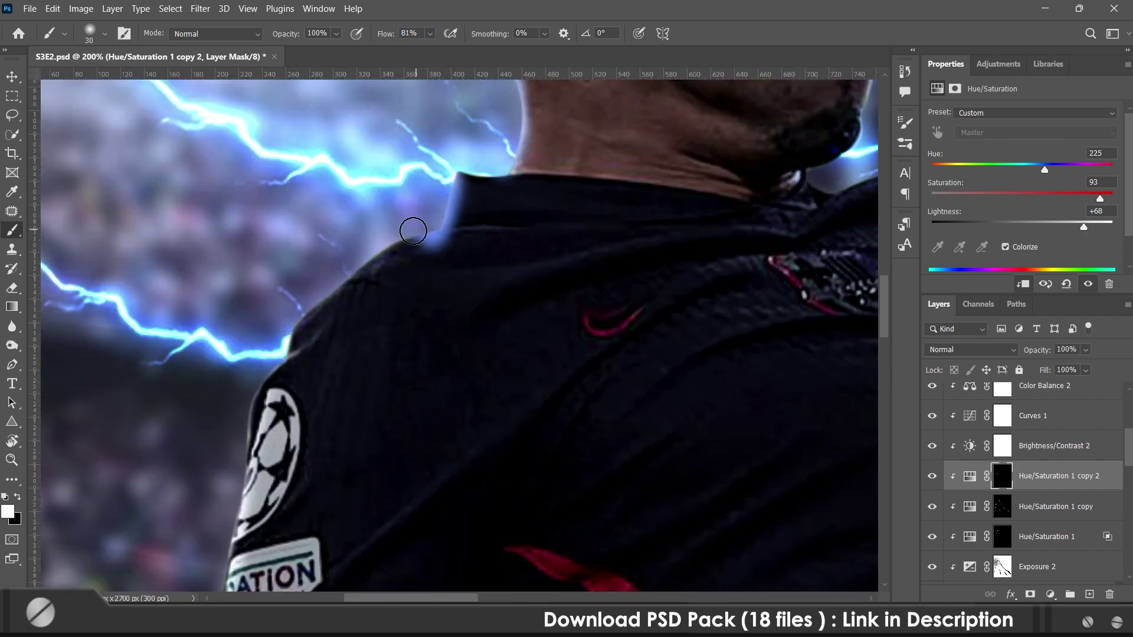
key(x)
drag(413, 231, 356, 299)
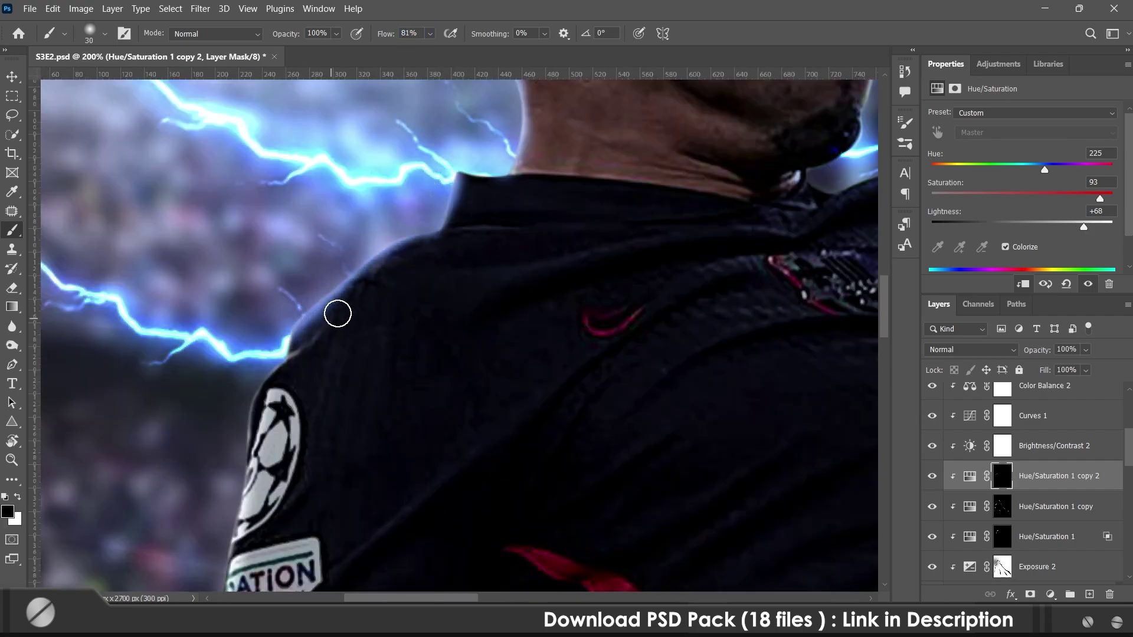